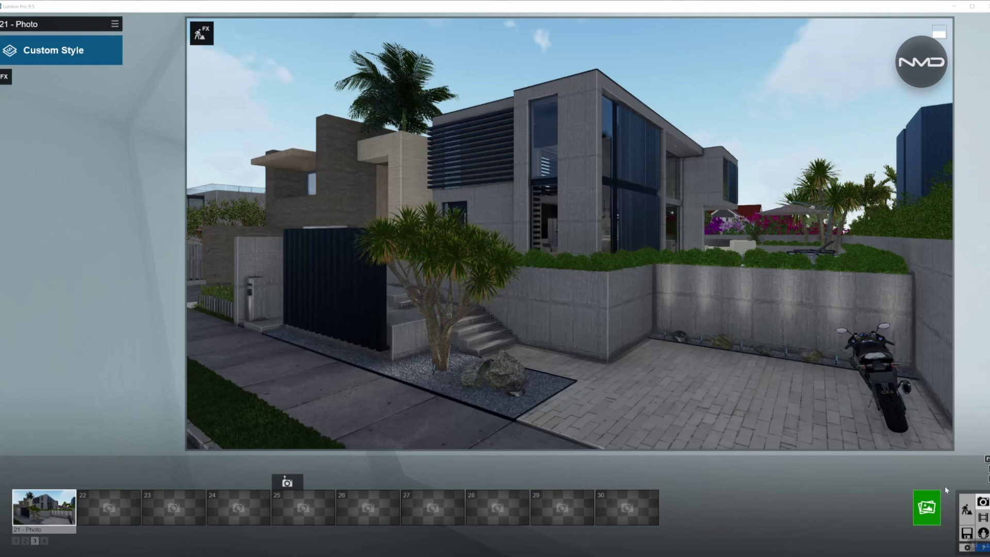
Render photo 21 at Desktop 1920x1080 as the JPG Urban_Contemporary_2 on the Desktop
{"action": "left_click", "coordinate": [931, 513]}
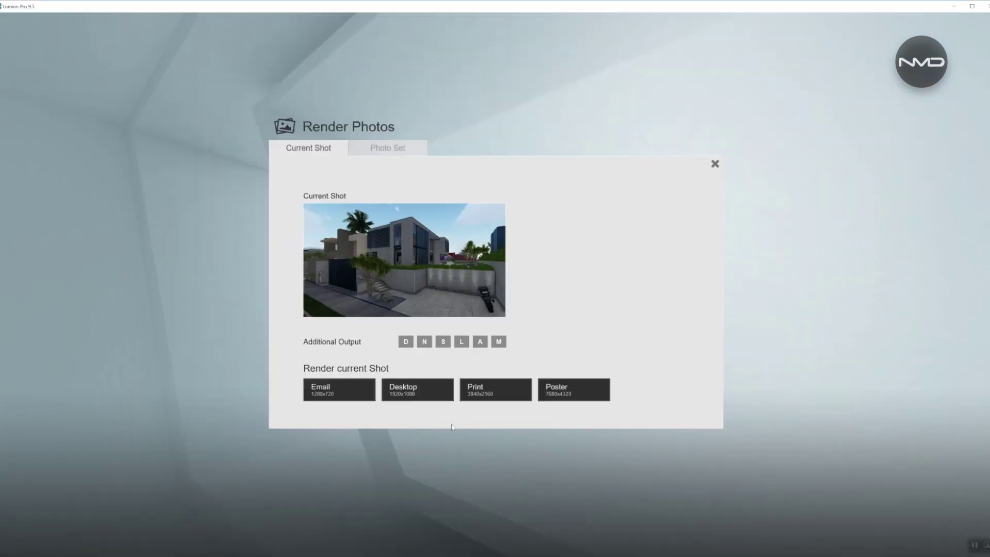
{"action": "left_click", "coordinate": [424, 388]}
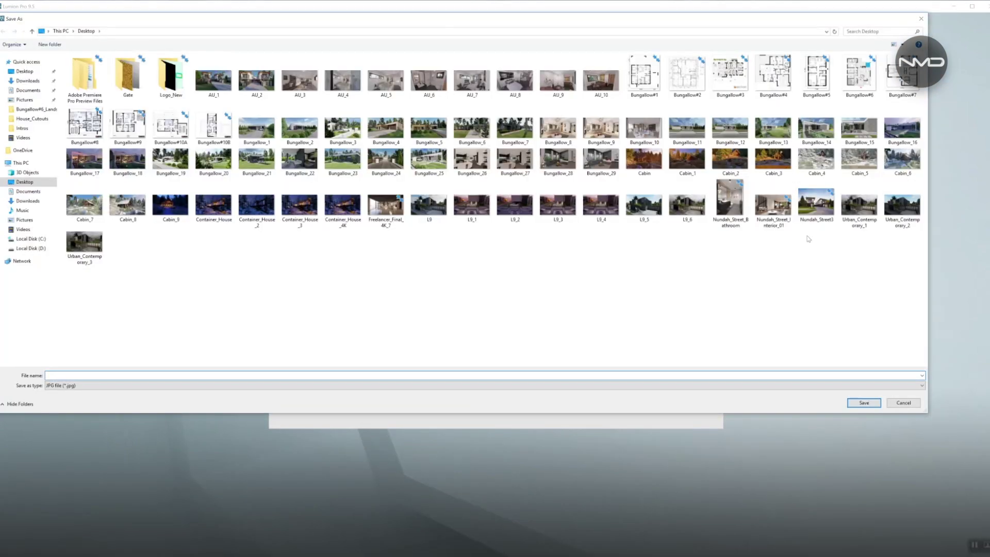
{"action": "left_click", "coordinate": [908, 209]}
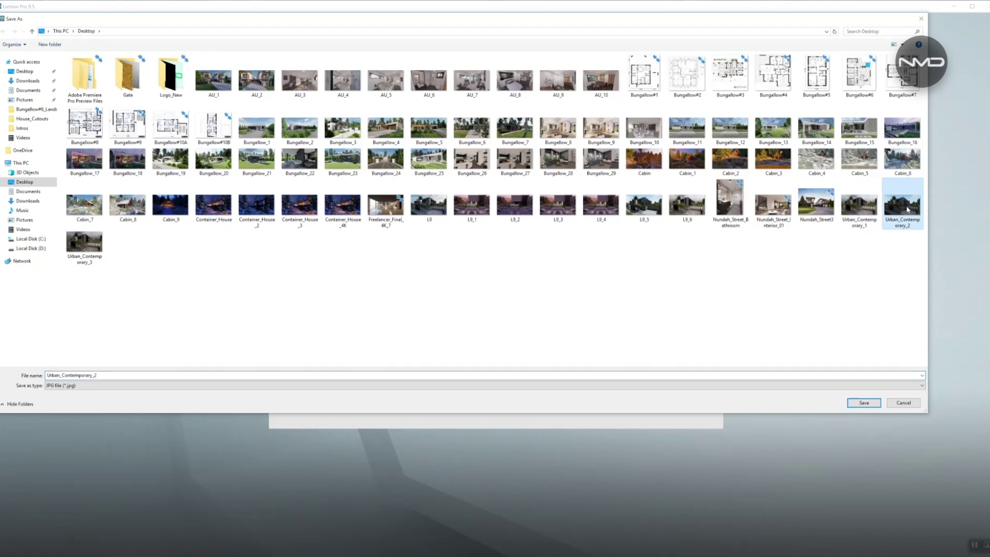
{"action": "double_click", "coordinate": [907, 208]}
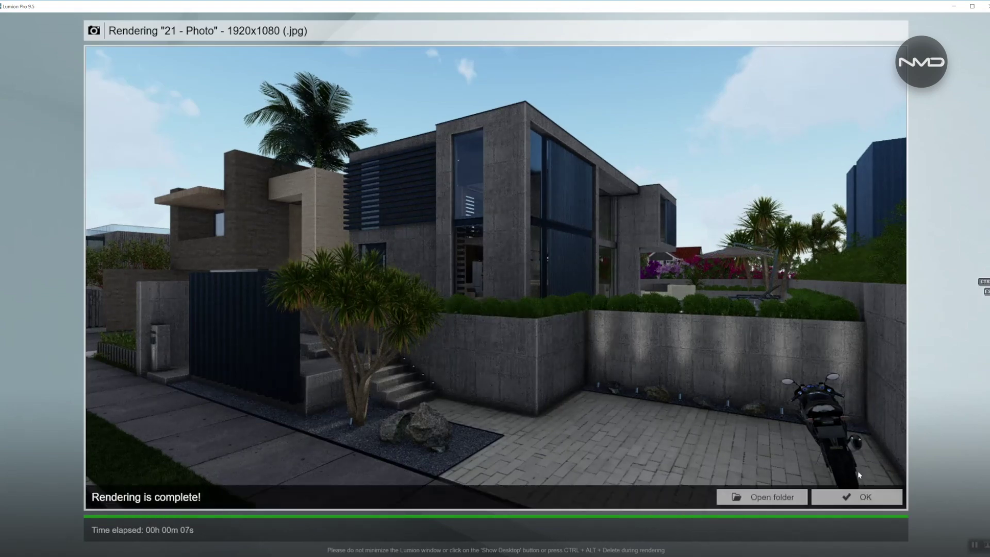
{"action": "left_click", "coordinate": [871, 495]}
{"action": "left_click", "coordinate": [108, 503]}
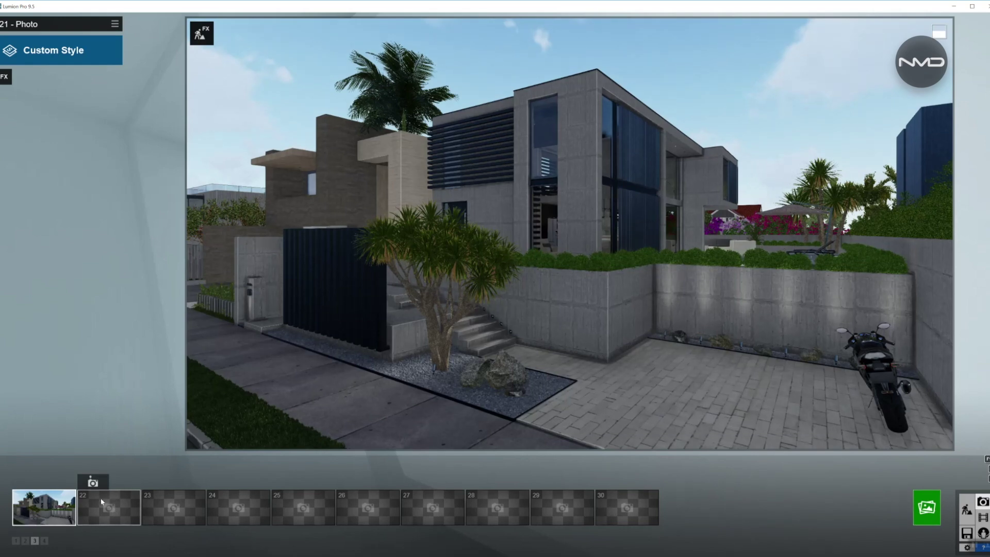
Capture the current view into photo slot 22 and apply the Overcast custom style
{"action": "left_click", "coordinate": [93, 482]}
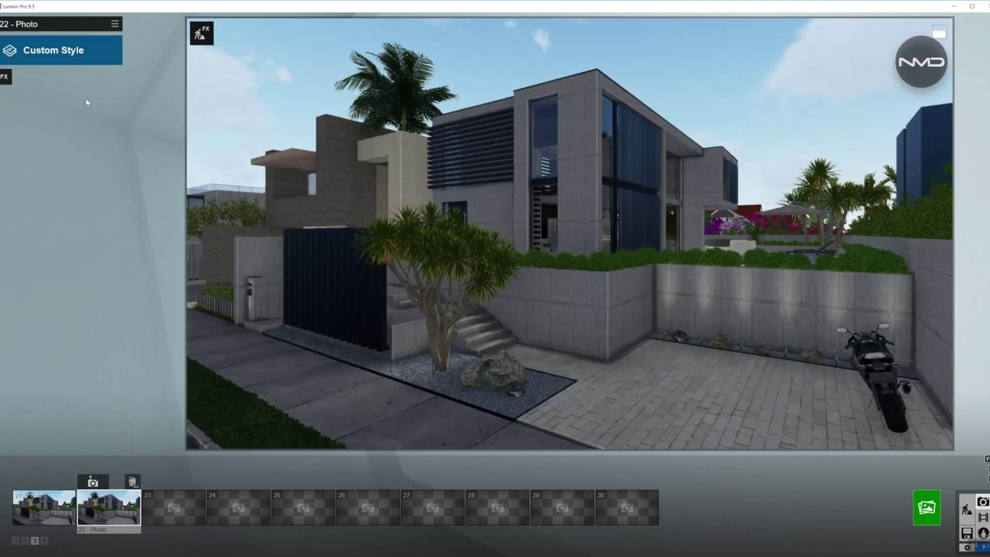
{"action": "left_click", "coordinate": [73, 52]}
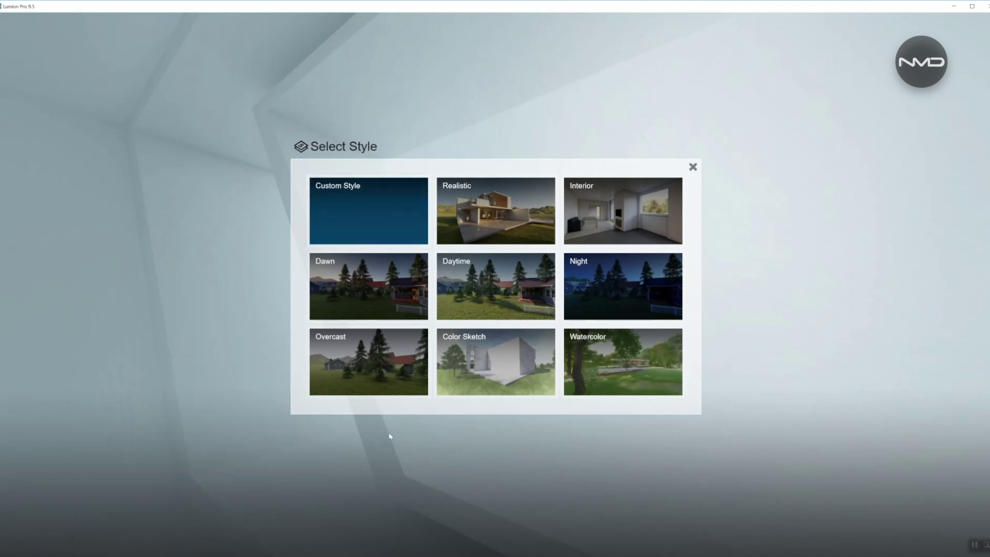
{"action": "left_click", "coordinate": [387, 363]}
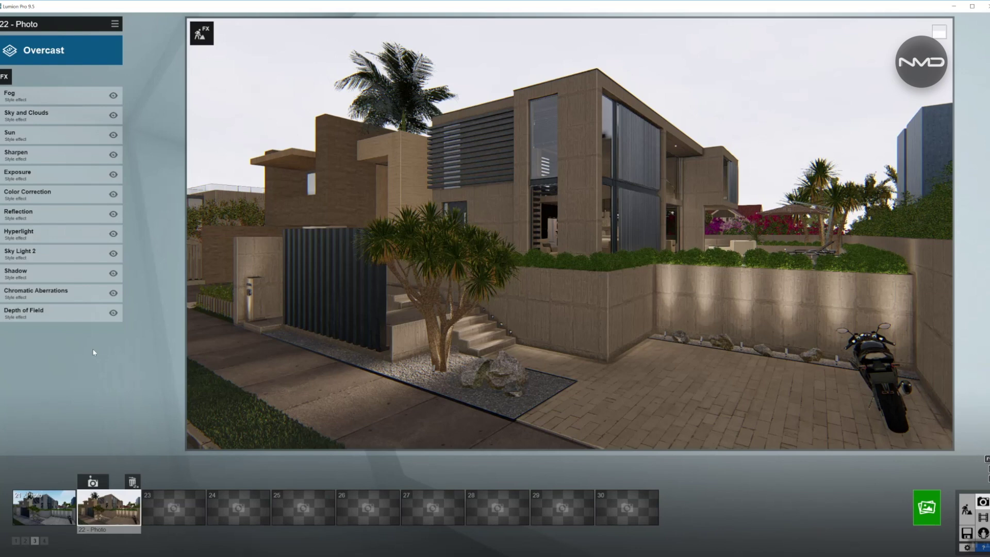
Add the Real Skies effect from Weather and Climate to photo 22
{"action": "left_click", "coordinate": [5, 76]}
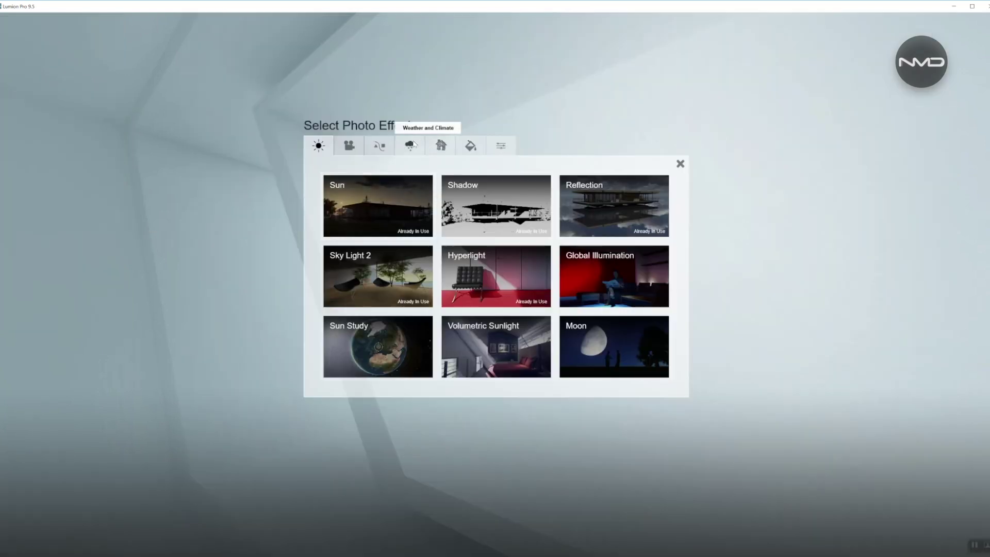
{"action": "left_click", "coordinate": [410, 145]}
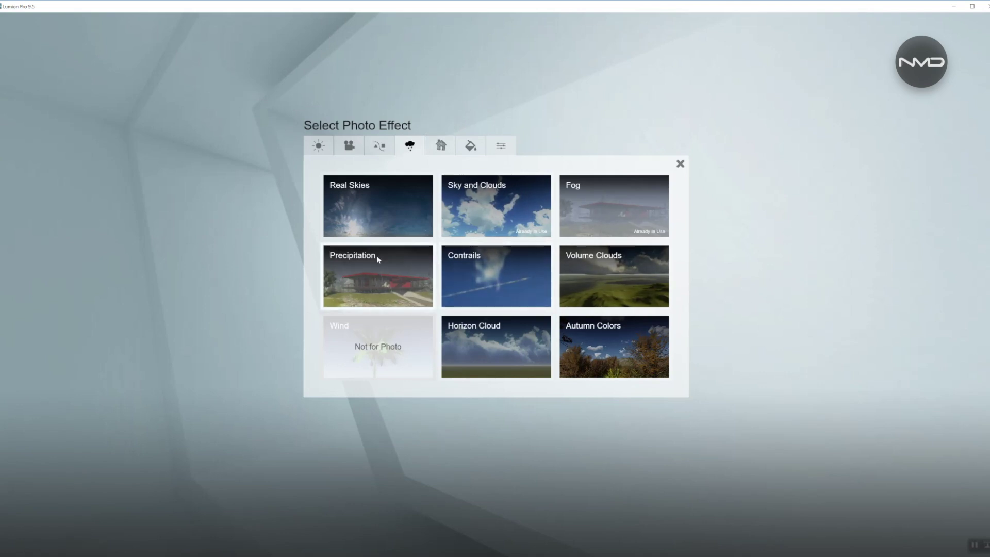
{"action": "left_click", "coordinate": [390, 202]}
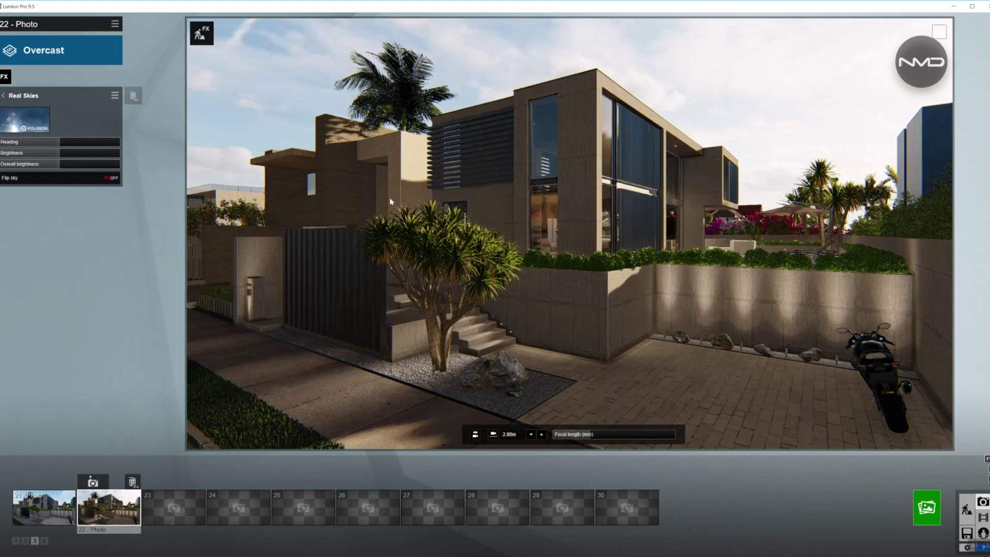
Add the Precipitation effect to photo 22
{"action": "left_click", "coordinate": [5, 94]}
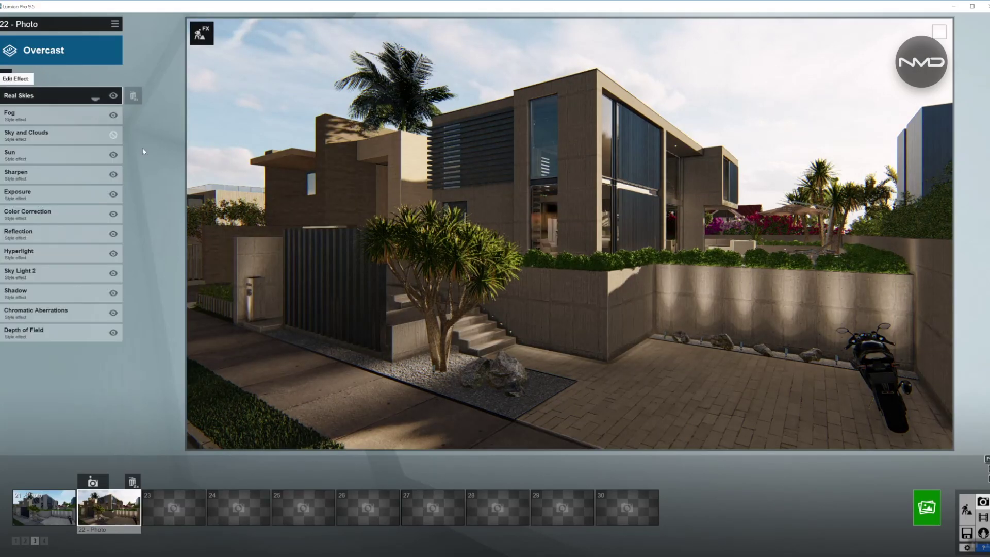
{"action": "left_click", "coordinate": [6, 78]}
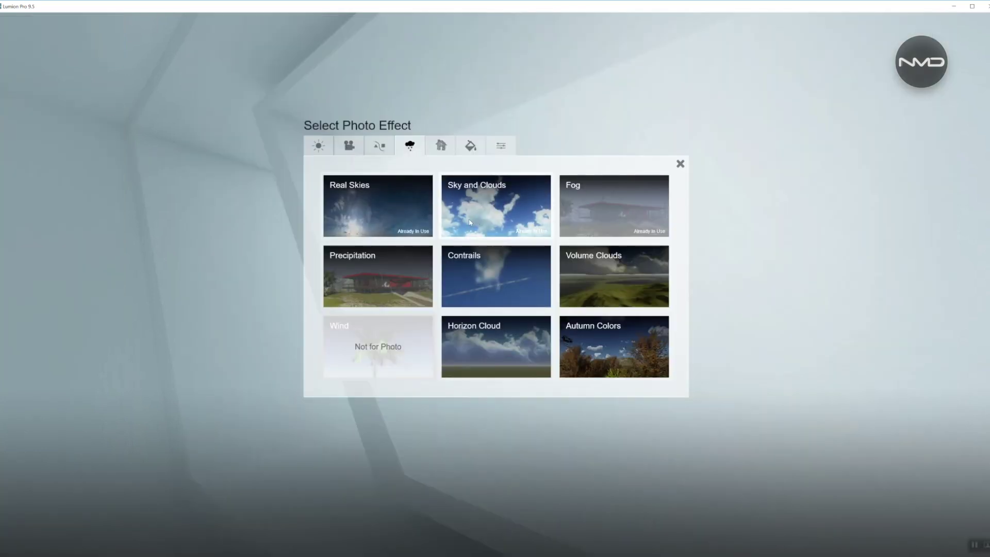
{"action": "left_click", "coordinate": [386, 279]}
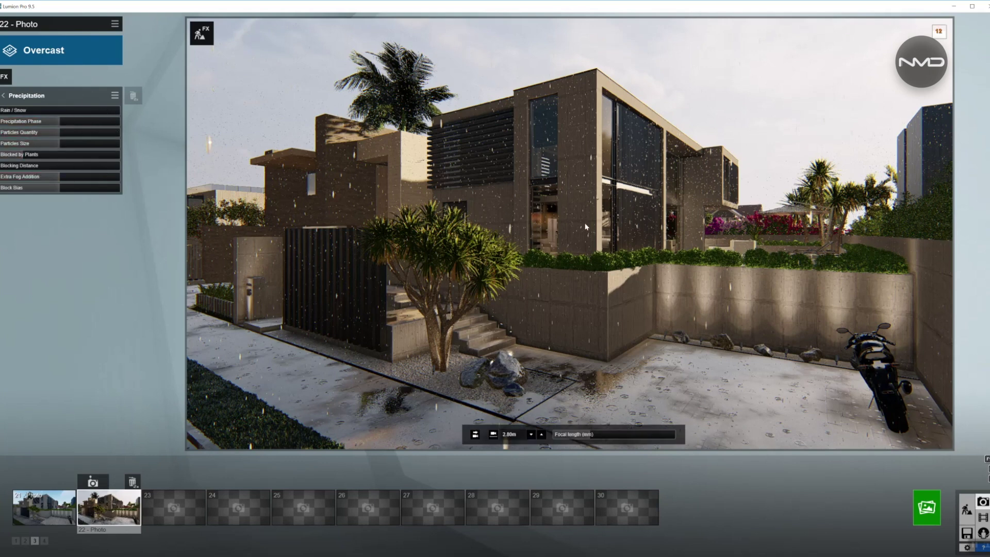
Set Precipitation Phase to 0.8, Particles Quantity to 0.1 and Particles Size to 0.2
{"action": "left_click_drag", "start_coordinate": [58, 124], "coordinate": [102, 124]}
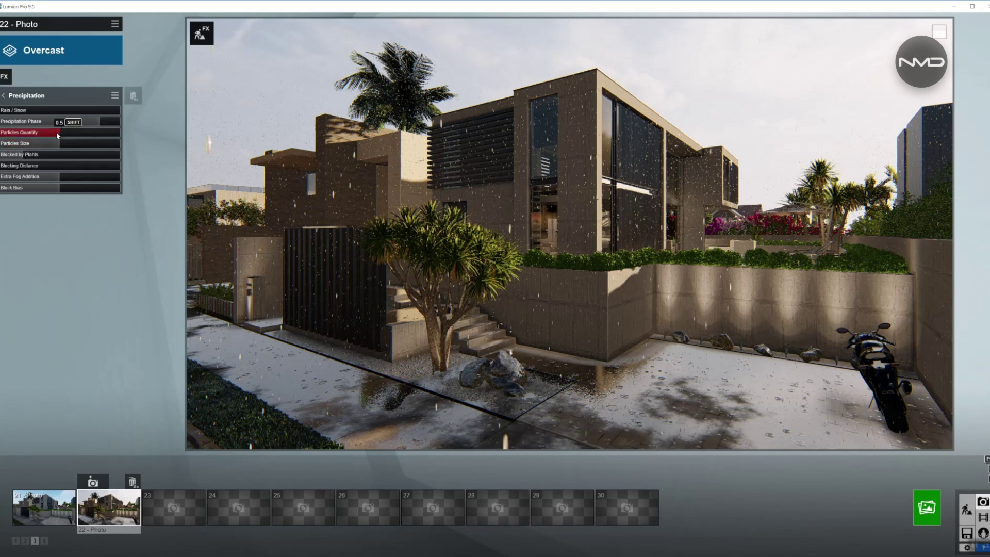
{"action": "left_click_drag", "start_coordinate": [58, 135], "coordinate": [10, 135]}
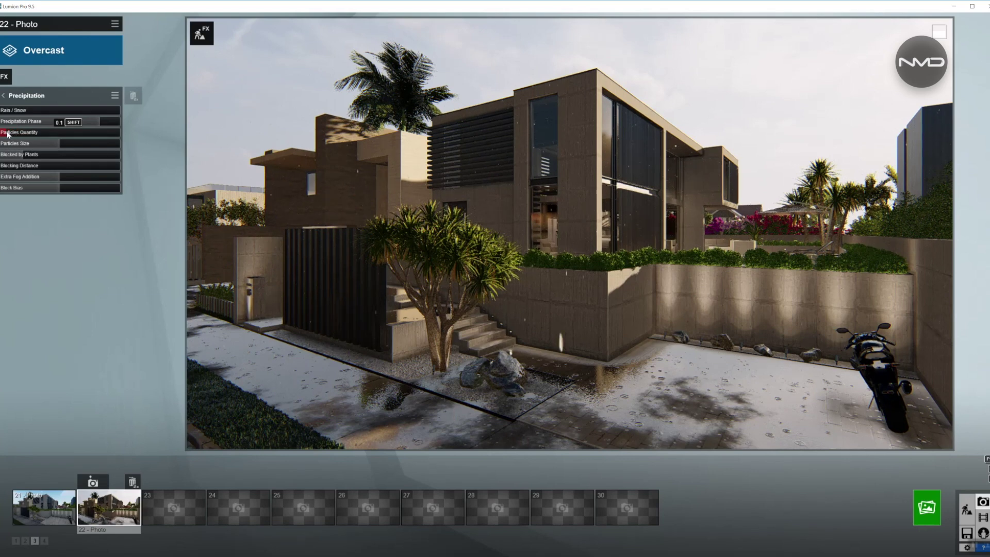
{"action": "left_click_drag", "start_coordinate": [60, 145], "coordinate": [10, 146]}
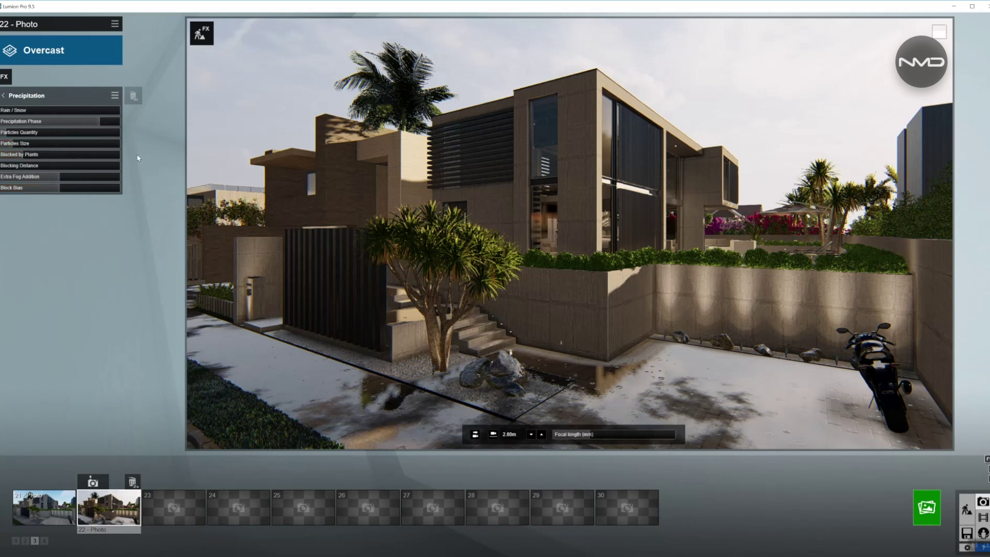
Replace the Real Skies sky with a sky from the Overcast category
{"action": "left_click", "coordinate": [4, 96]}
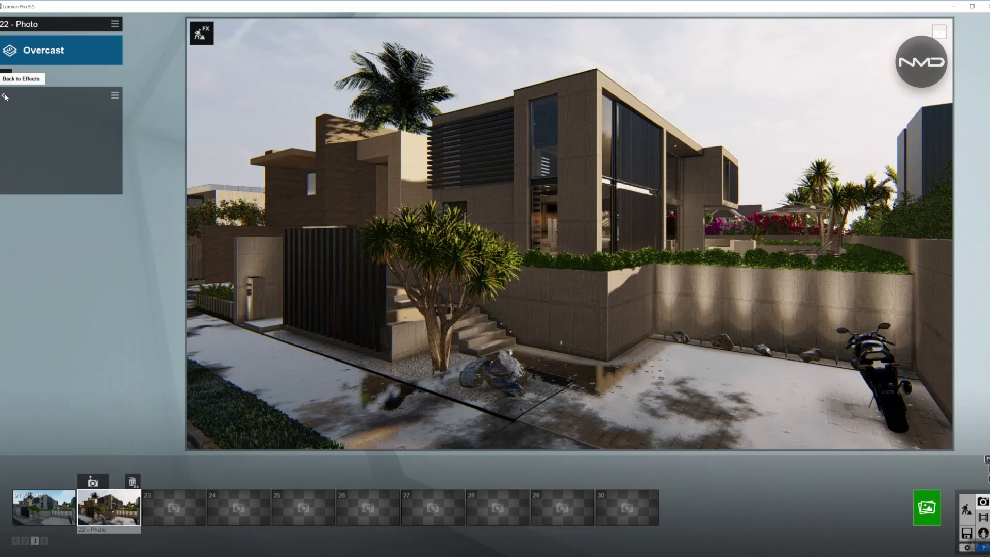
{"action": "left_click", "coordinate": [61, 115]}
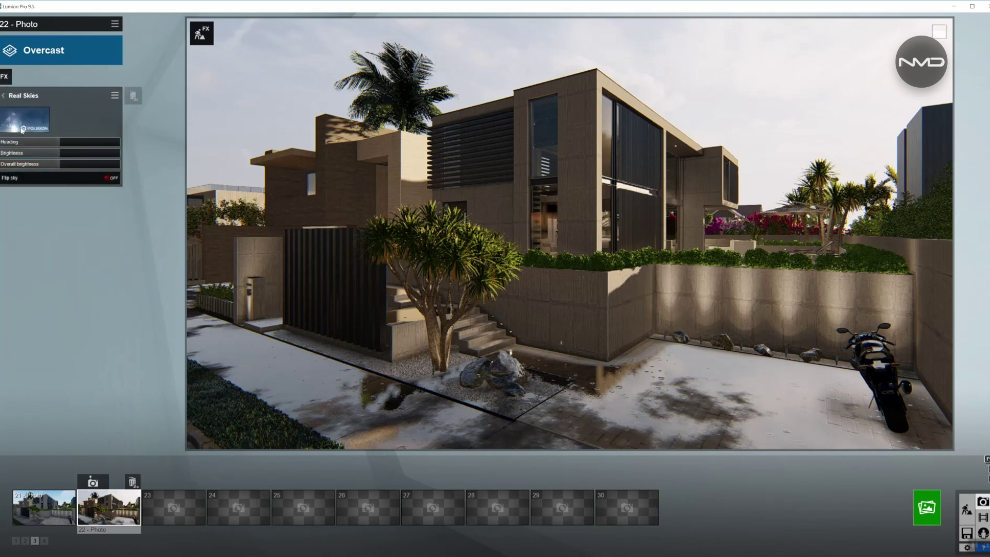
{"action": "left_click", "coordinate": [22, 130]}
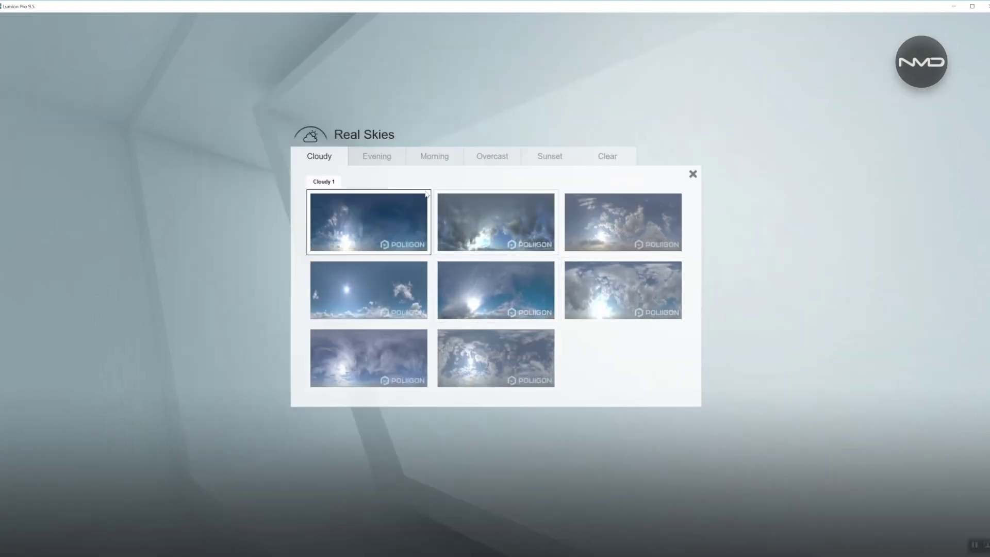
{"action": "left_click", "coordinate": [492, 156]}
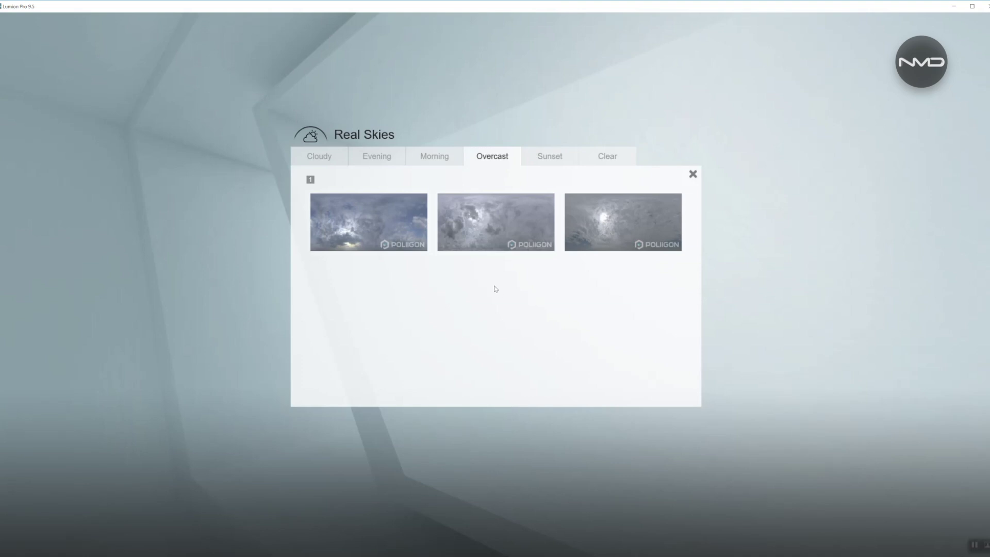
{"action": "left_click", "coordinate": [493, 220]}
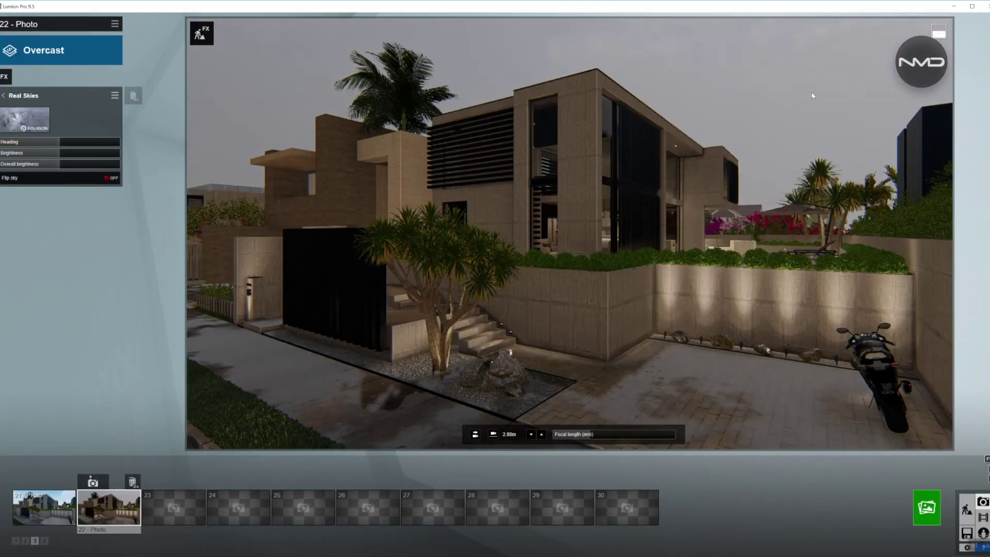
Set Real Skies Overall brightness to 1.4 and Brightness to 0.6
{"action": "mouse_move", "coordinate": [36, 170]}
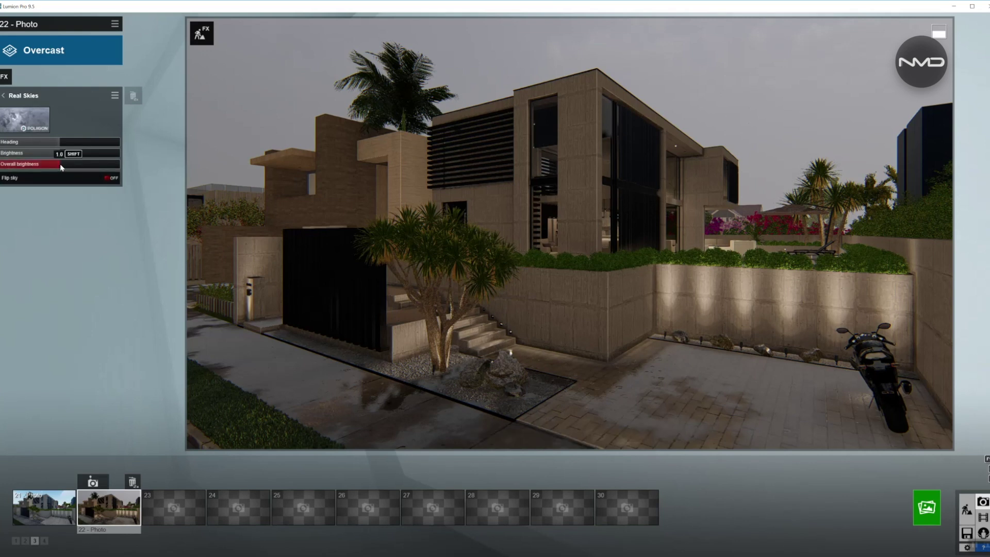
{"action": "left_click_drag", "start_coordinate": [59, 166], "coordinate": [113, 166]}
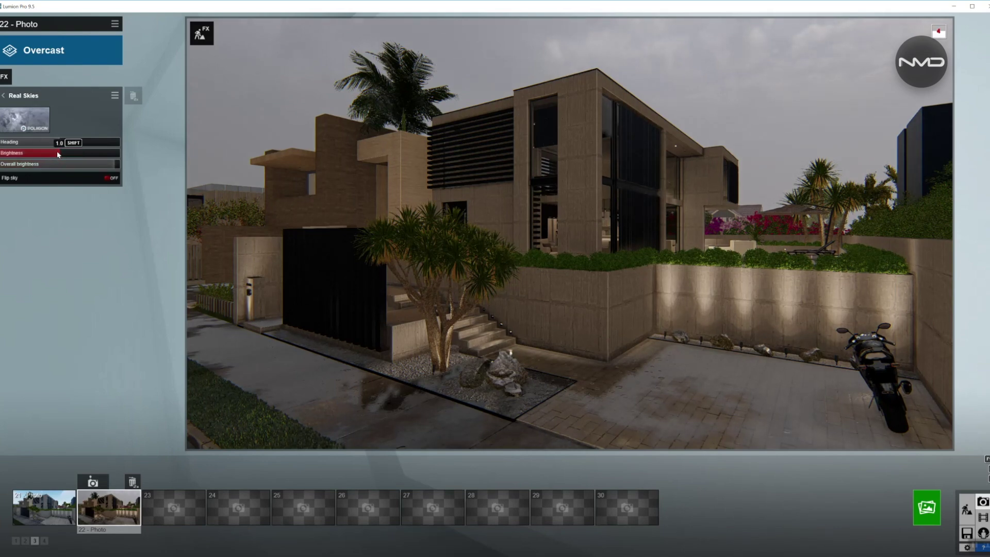
{"action": "left_click_drag", "start_coordinate": [57, 154], "coordinate": [33, 153]}
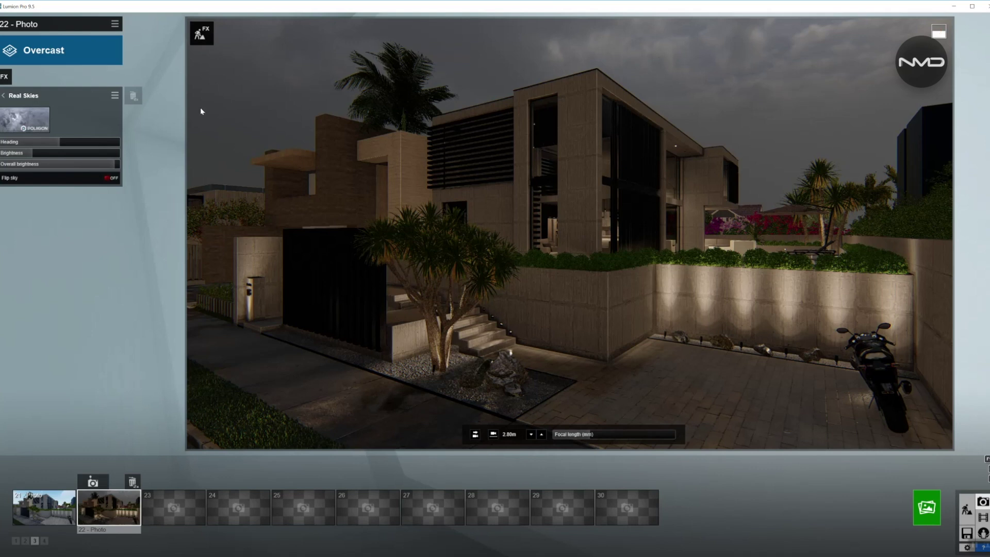
Set Fog density to about 1.29, slightly lower, and Fog falloff to 0.0020
{"action": "left_click", "coordinate": [4, 96]}
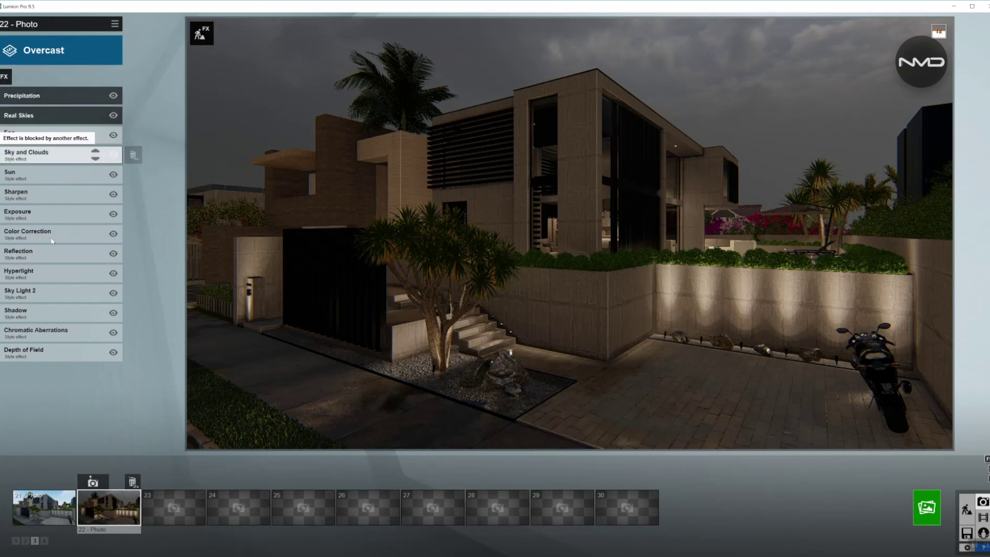
{"action": "left_click", "coordinate": [58, 137]}
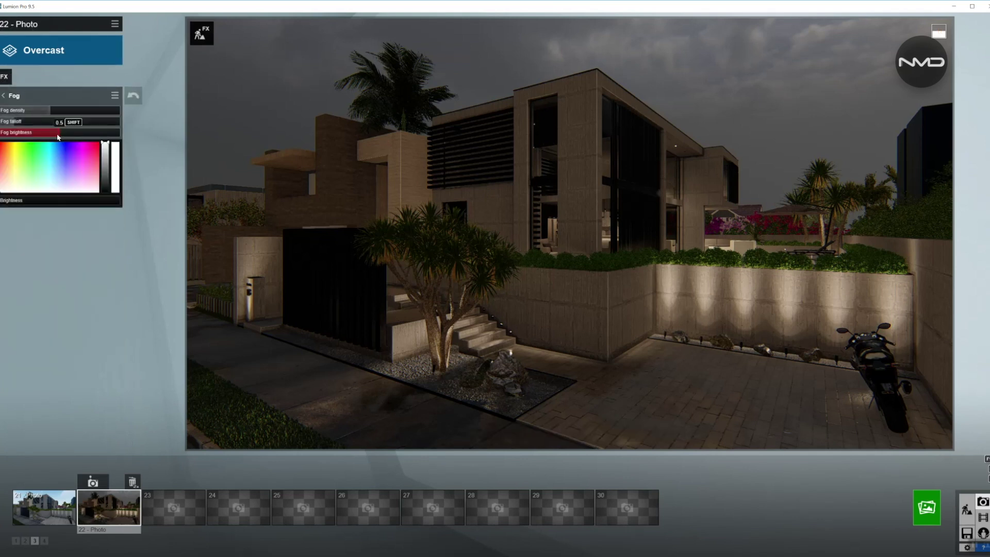
{"action": "mouse_move", "coordinate": [49, 113]}
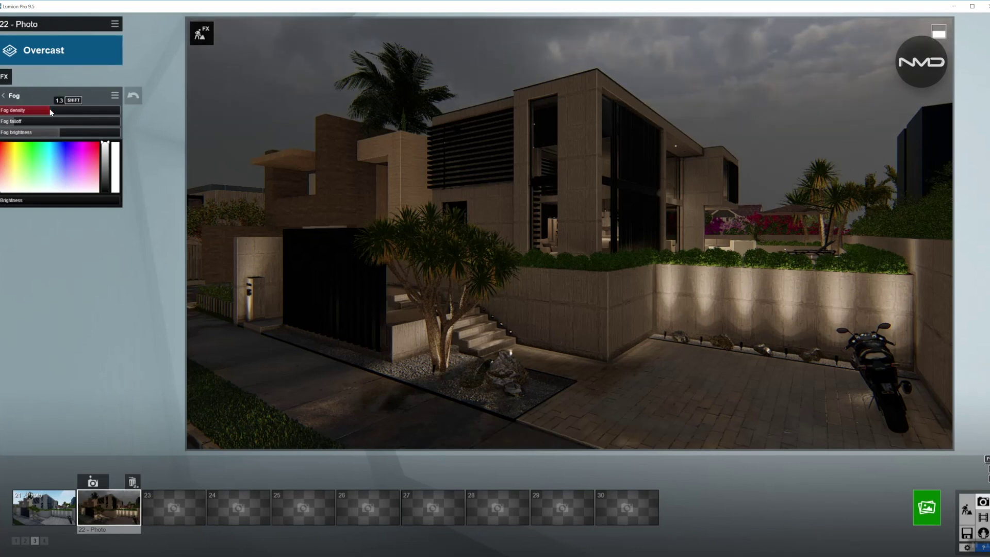
{"action": "left_click", "coordinate": [50, 112]}
{"action": "left_click_drag", "start_coordinate": [50, 112], "coordinate": [29, 110], "text": "shift"}
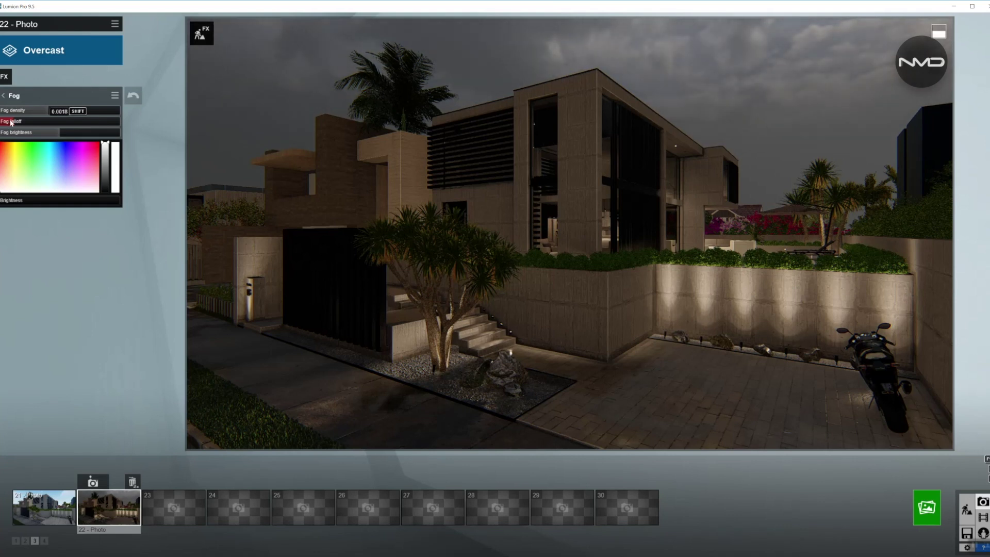
{"action": "left_click_drag", "start_coordinate": [14, 122], "coordinate": [24, 123]}
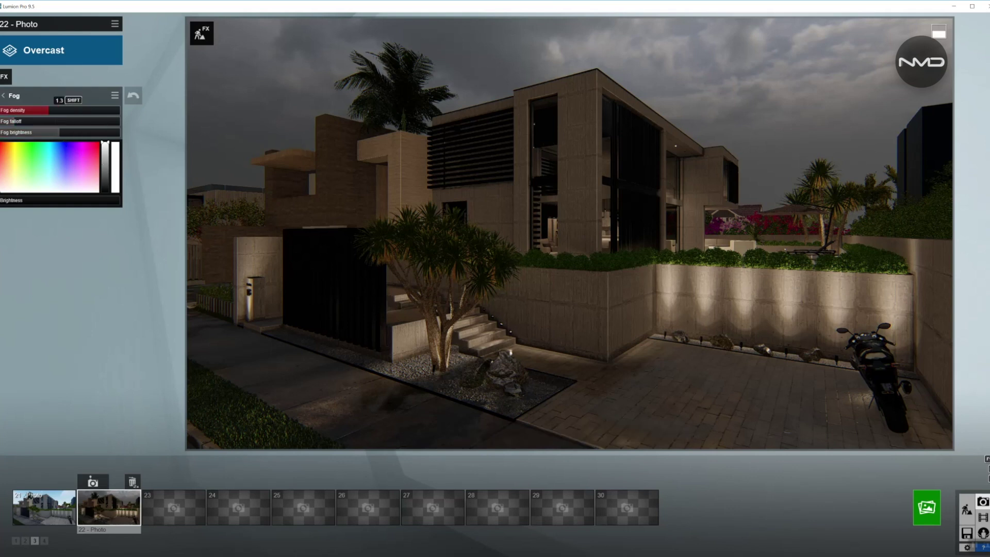
{"action": "left_click", "coordinate": [3, 96]}
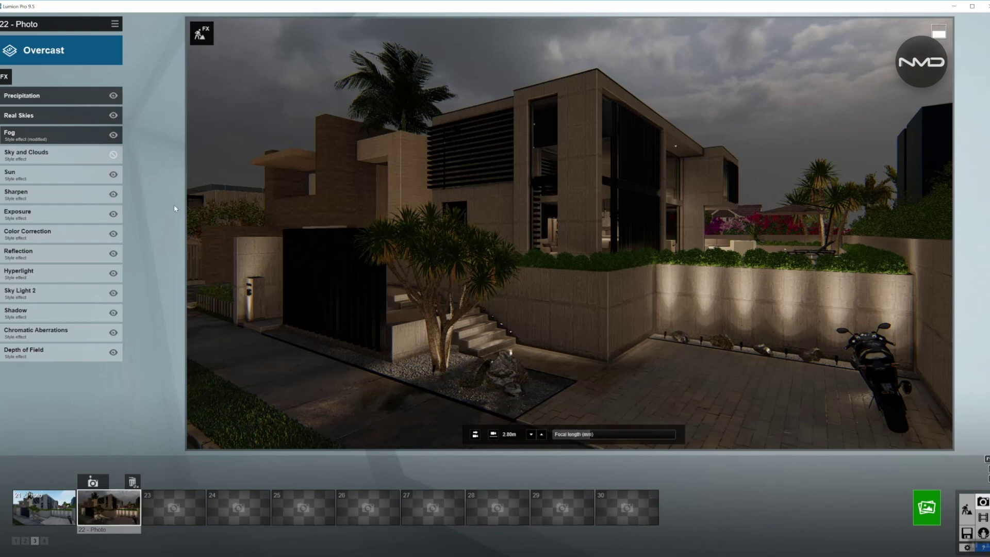
Check the Sun effect settings and leave them unchanged
{"action": "mouse_move", "coordinate": [52, 156]}
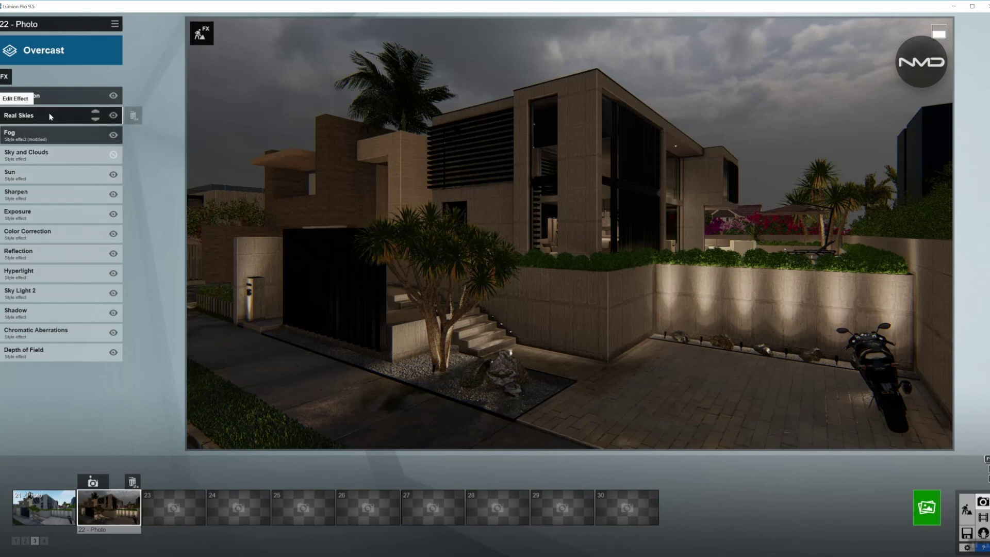
{"action": "left_click", "coordinate": [56, 177]}
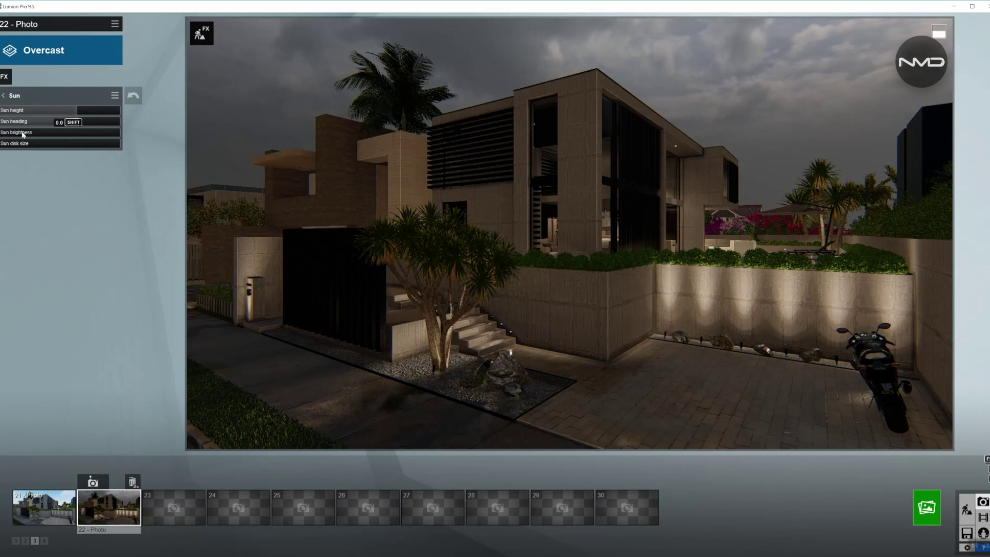
{"action": "left_click", "coordinate": [3, 95]}
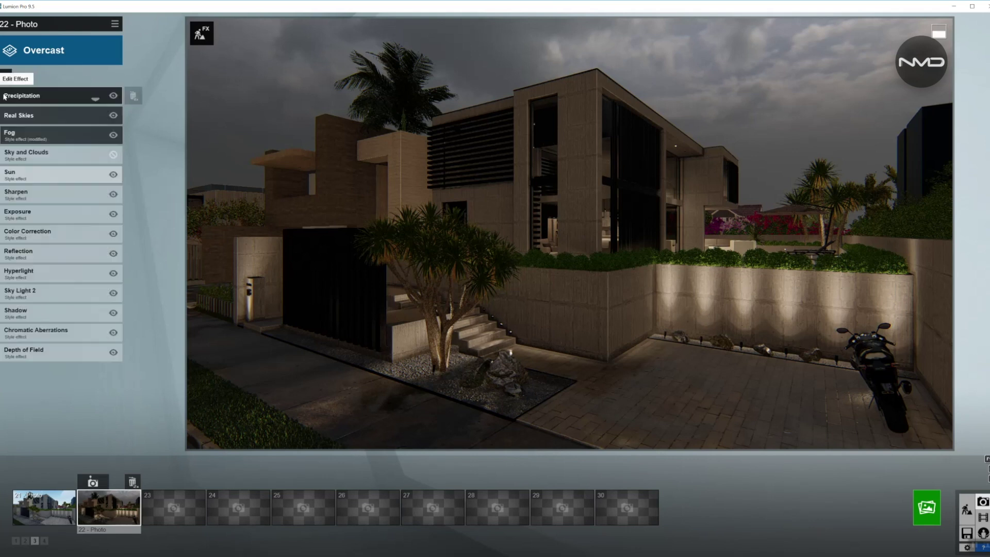
Set the Sharpen effect's intensity to 0.1
{"action": "left_click", "coordinate": [54, 196]}
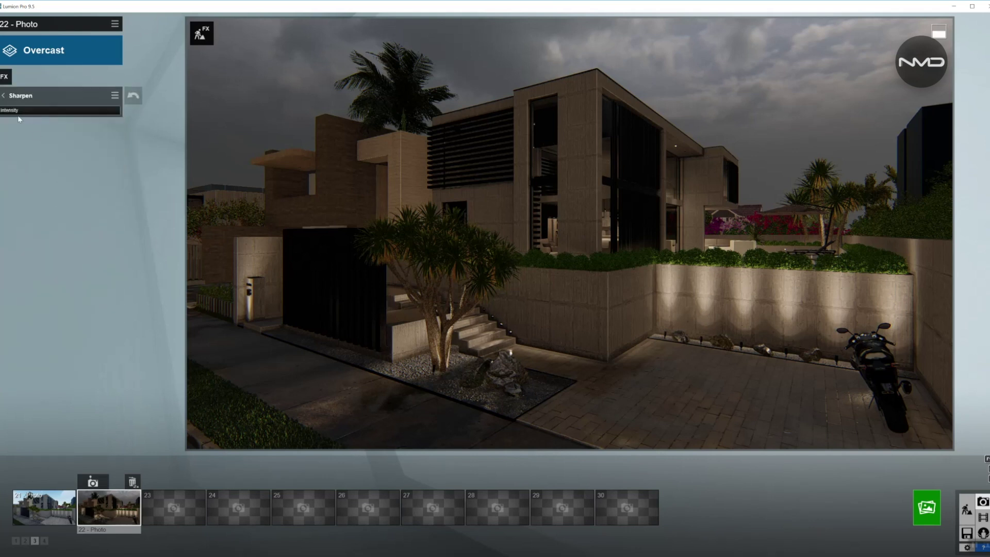
{"action": "mouse_move", "coordinate": [2, 111]}
{"action": "left_click_drag", "start_coordinate": [2, 112], "coordinate": [7, 112]}
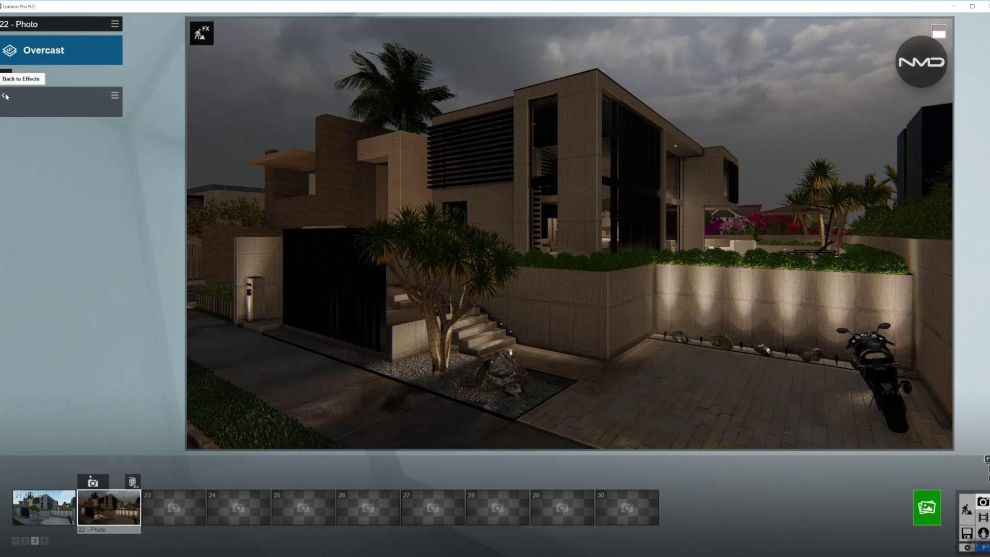
{"action": "left_click", "coordinate": [5, 96]}
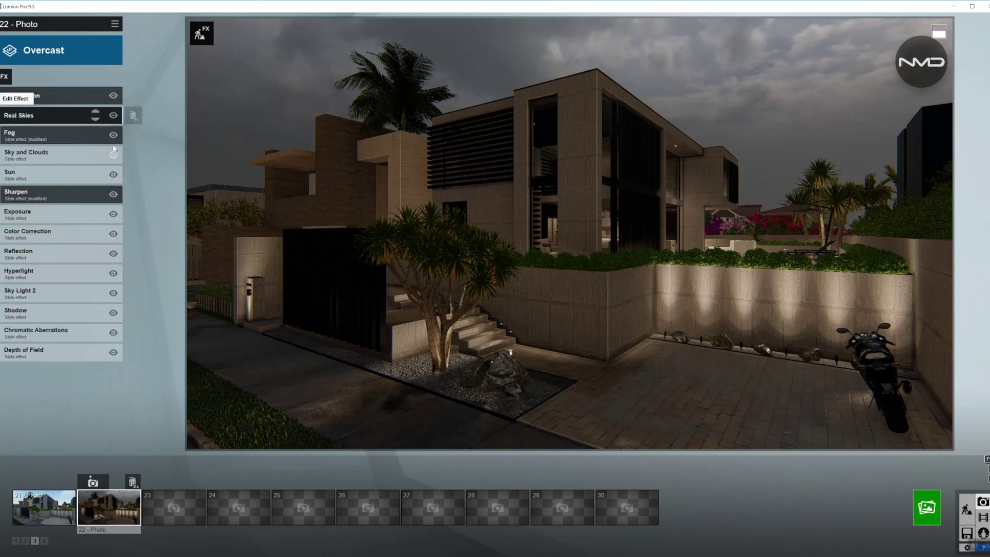
Raise the Exposure effect from 0.5 to about 0.6
{"action": "left_click", "coordinate": [62, 221]}
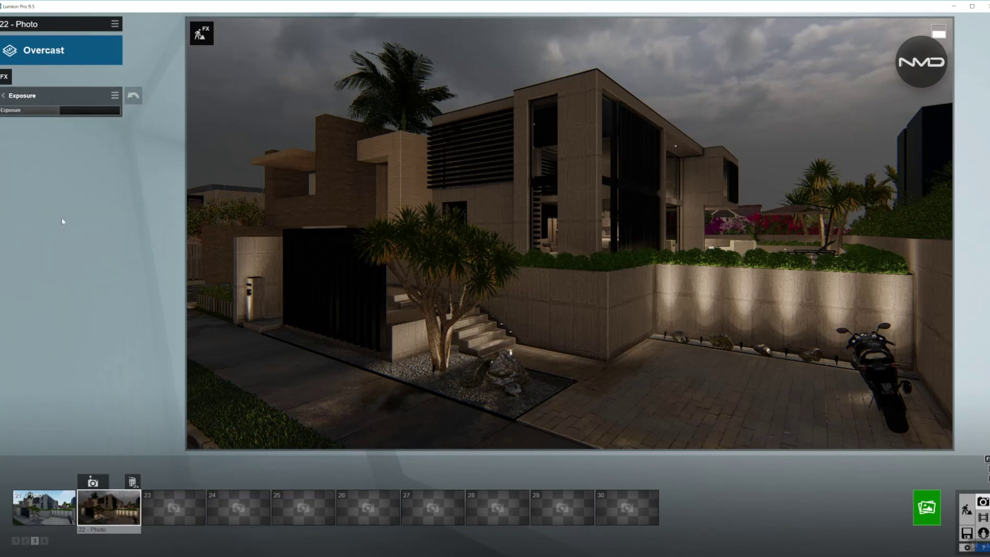
{"action": "left_click", "coordinate": [70, 110]}
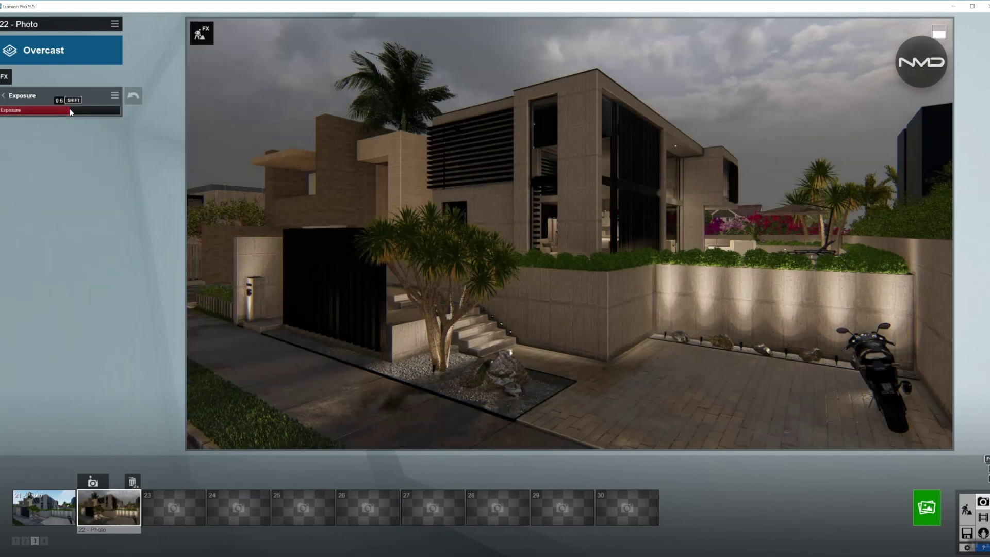
{"action": "left_click_drag", "start_coordinate": [70, 112], "coordinate": [73, 113]}
{"action": "left_click", "coordinate": [4, 96]}
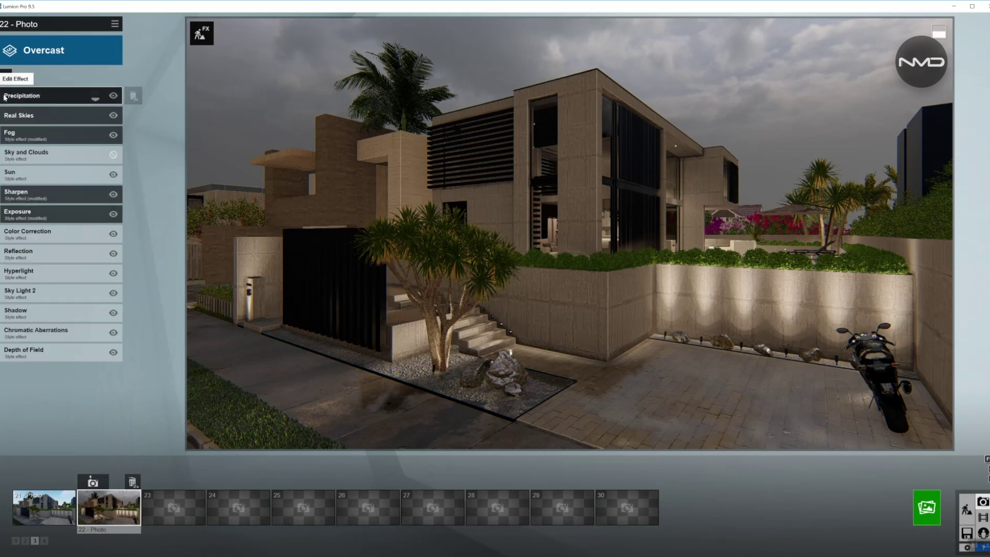
In Color Correction, nudge Brightness up slightly and lower Contrast to 0.4
{"action": "left_click", "coordinate": [71, 235]}
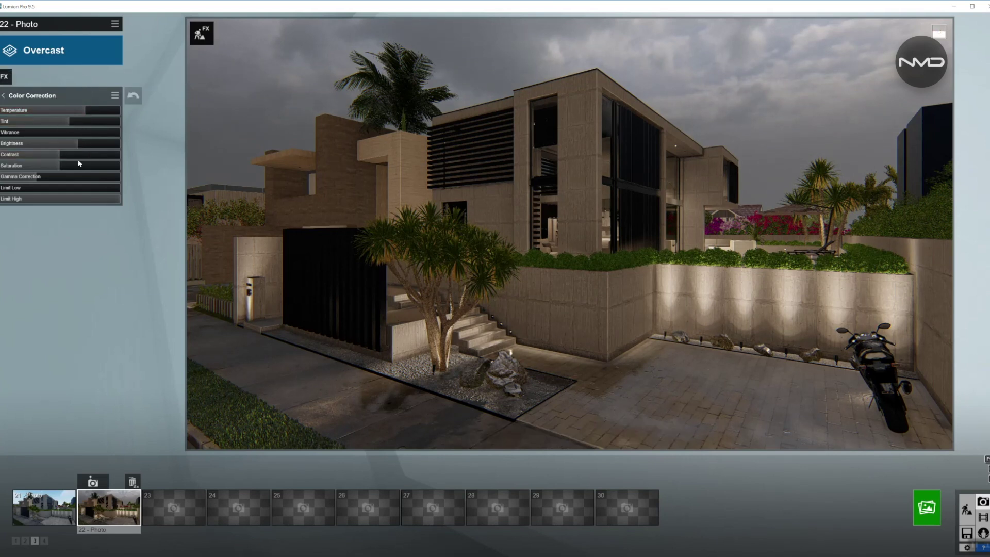
{"action": "mouse_move", "coordinate": [70, 122]}
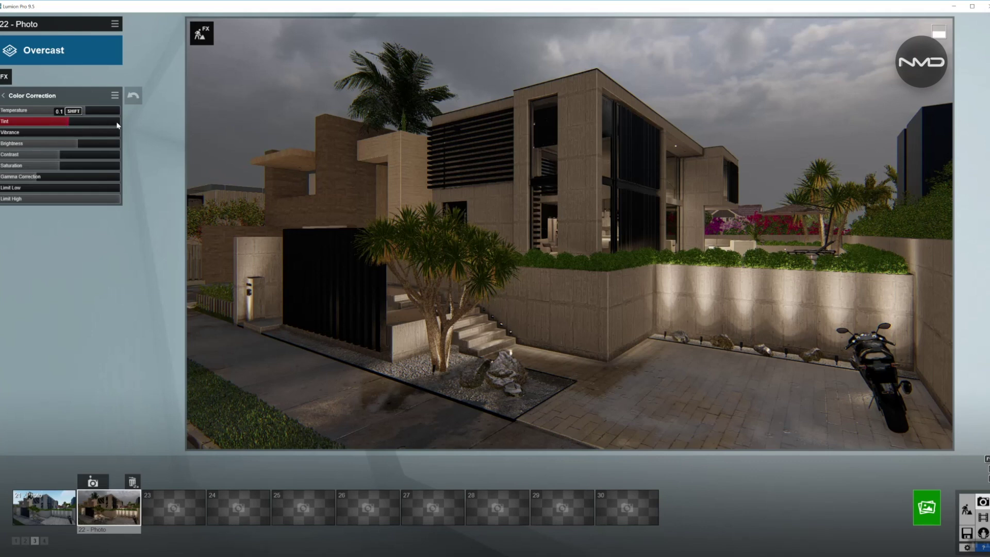
{"action": "mouse_move", "coordinate": [75, 143]}
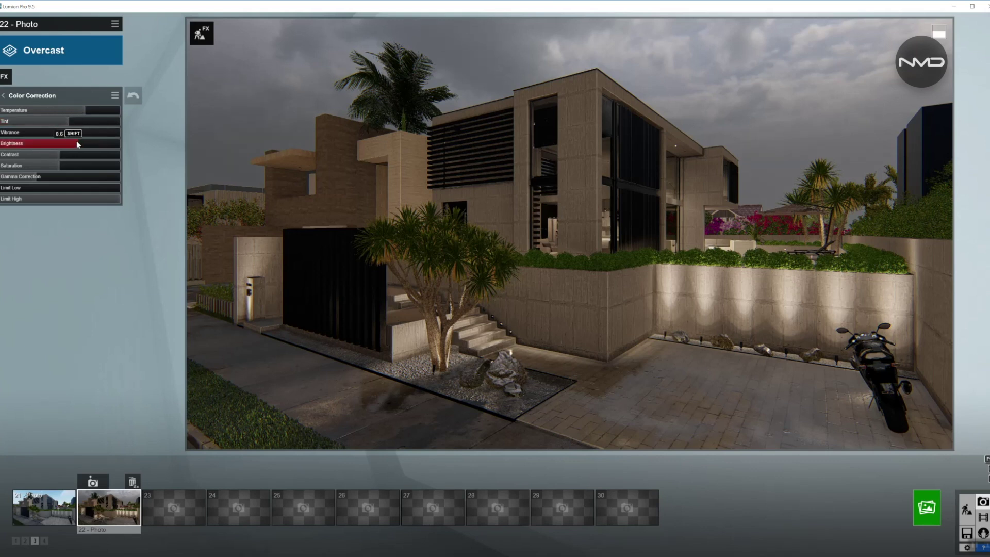
{"action": "left_click_drag", "start_coordinate": [85, 144], "coordinate": [93, 146]}
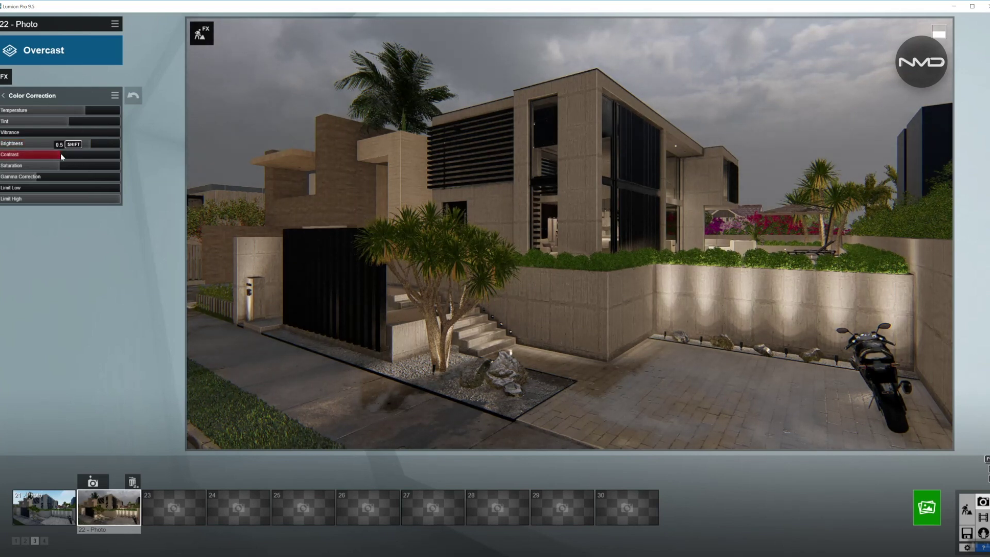
{"action": "left_click_drag", "start_coordinate": [61, 156], "coordinate": [53, 157]}
In the Reflection effect, add reflection planes on the narrow, corner and small right windows and the paved ground
{"action": "left_click", "coordinate": [4, 94]}
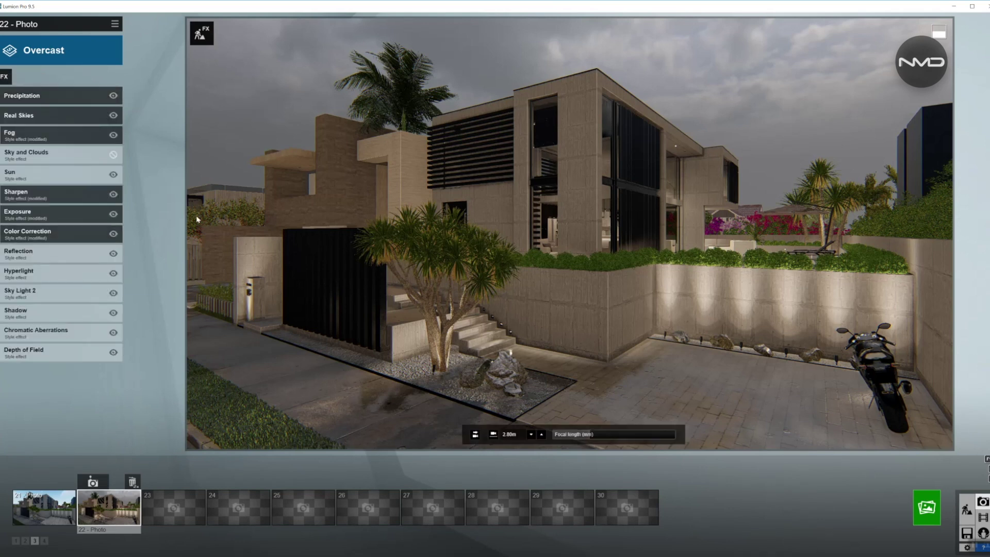
{"action": "left_click", "coordinate": [62, 252]}
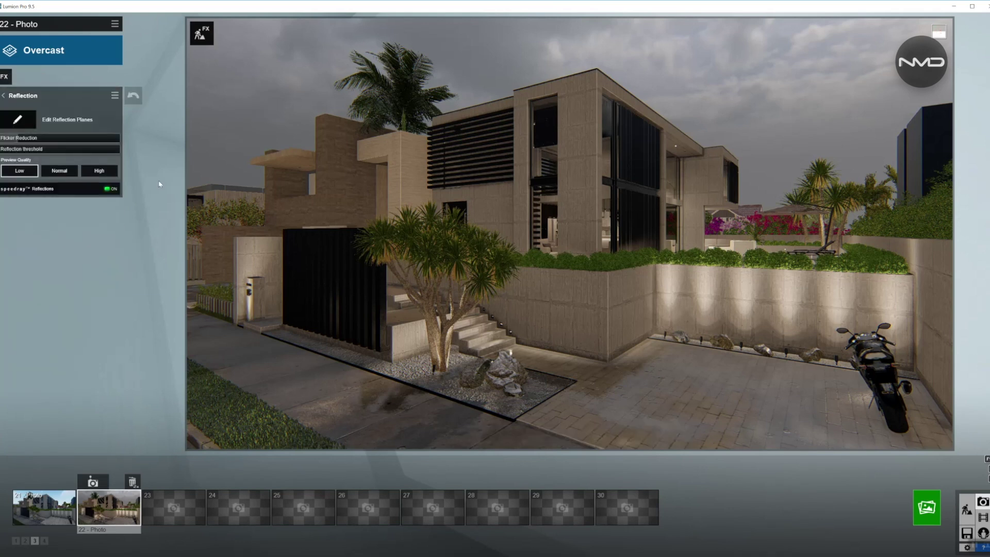
{"action": "left_click", "coordinate": [20, 119]}
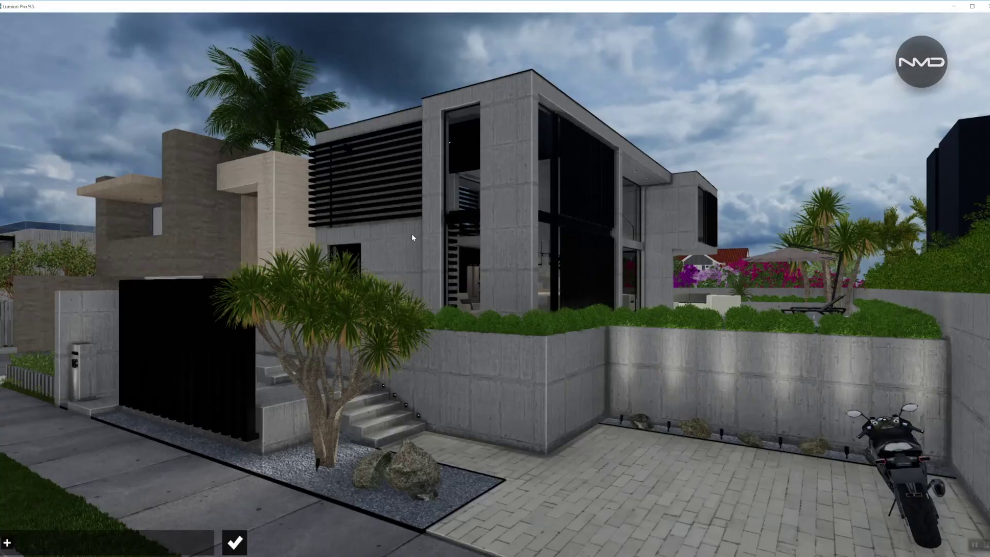
{"action": "left_click", "coordinate": [8, 544]}
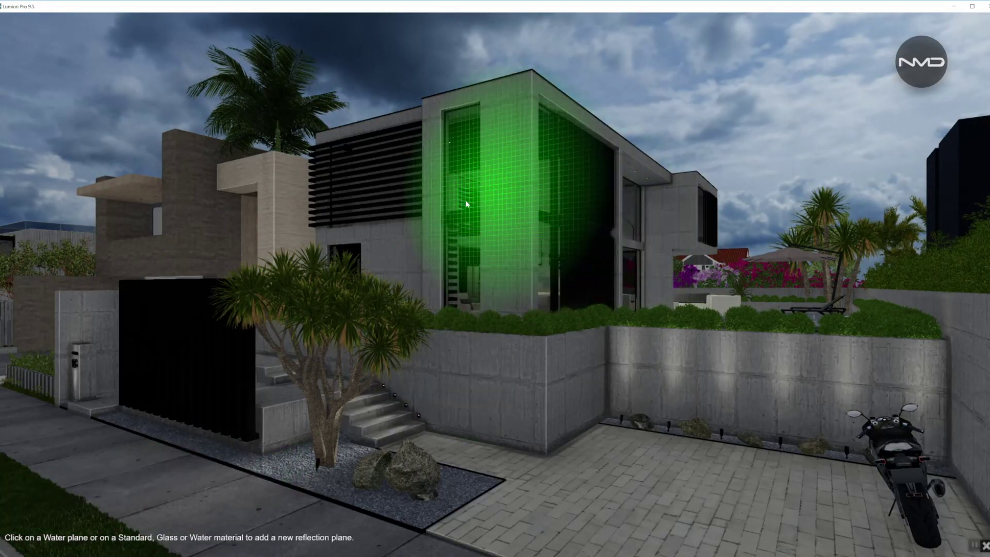
{"action": "left_click", "coordinate": [460, 217]}
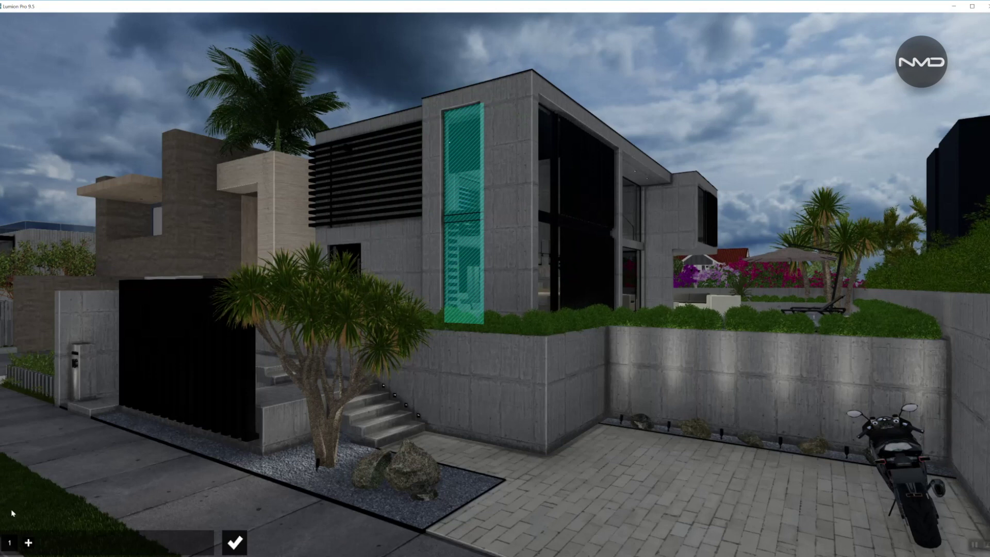
{"action": "left_click", "coordinate": [29, 543]}
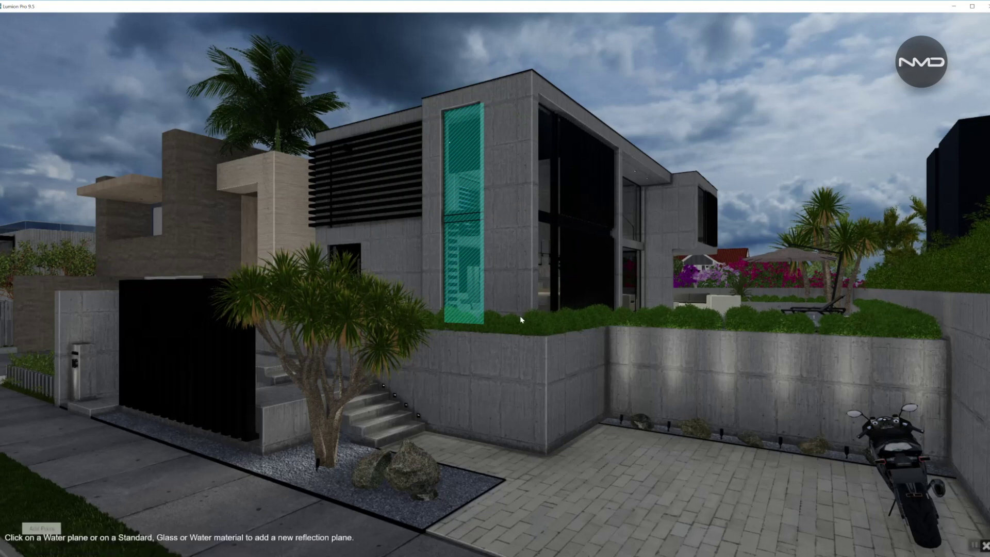
{"action": "left_click", "coordinate": [543, 237]}
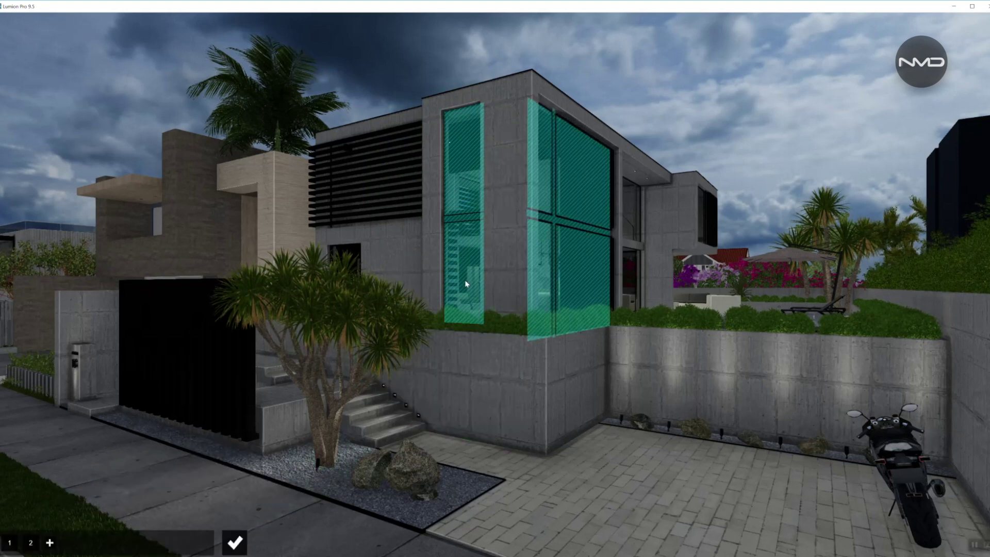
{"action": "left_click", "coordinate": [50, 542]}
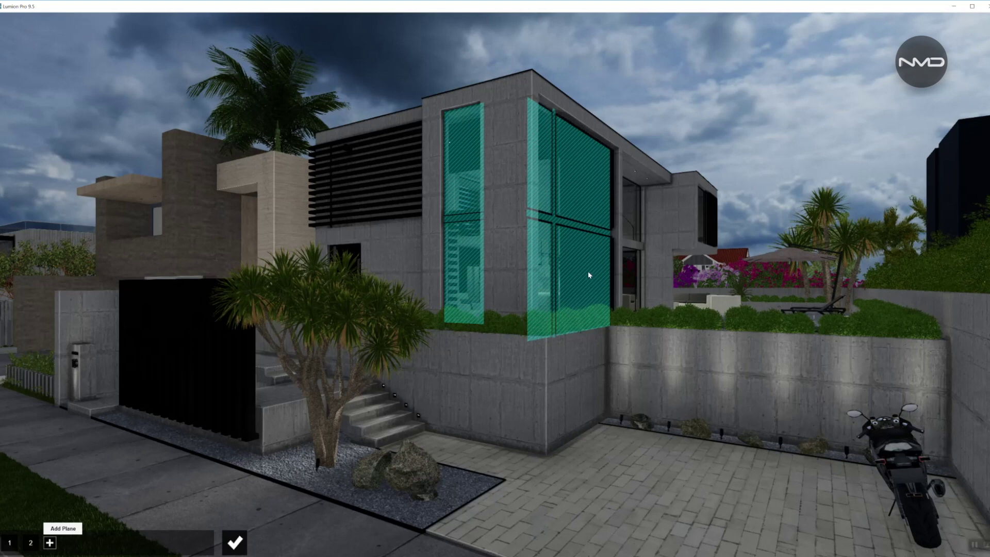
{"action": "left_click", "coordinate": [634, 218]}
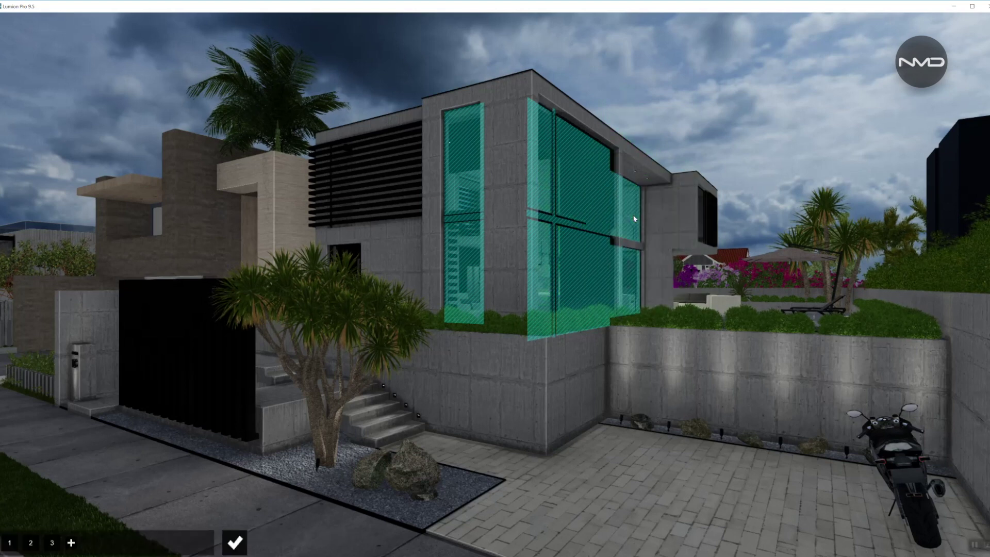
{"action": "left_click", "coordinate": [71, 541]}
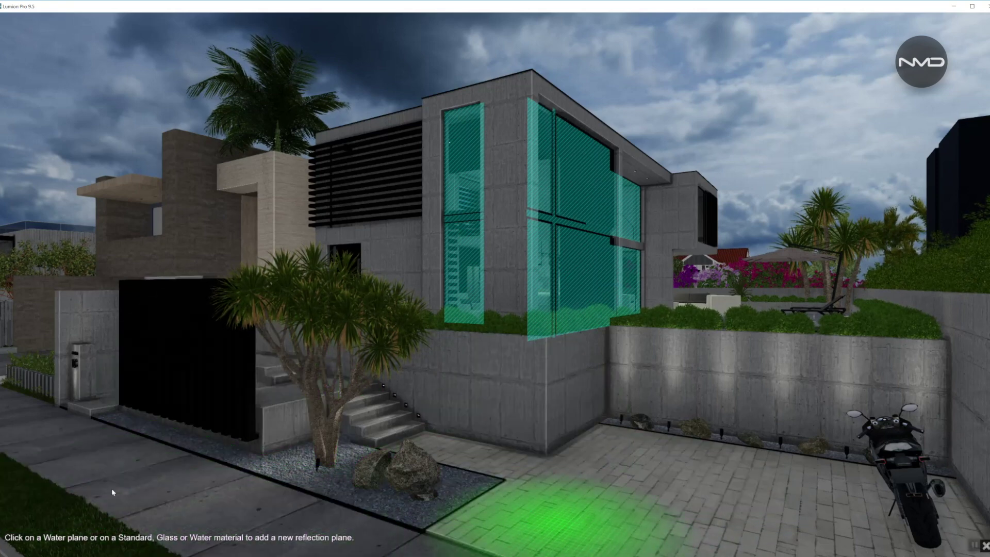
{"action": "left_click", "coordinate": [140, 484]}
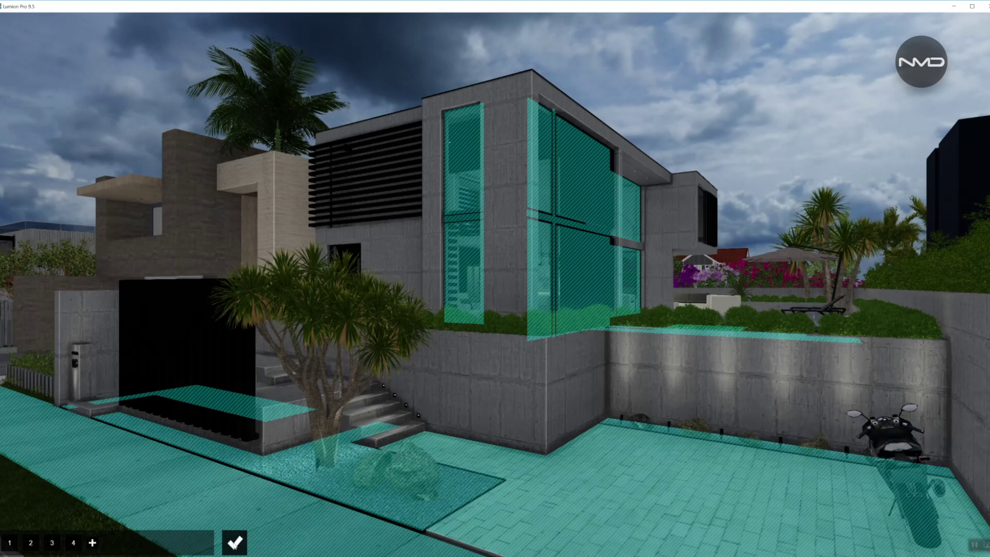
{"action": "left_click", "coordinate": [234, 541]}
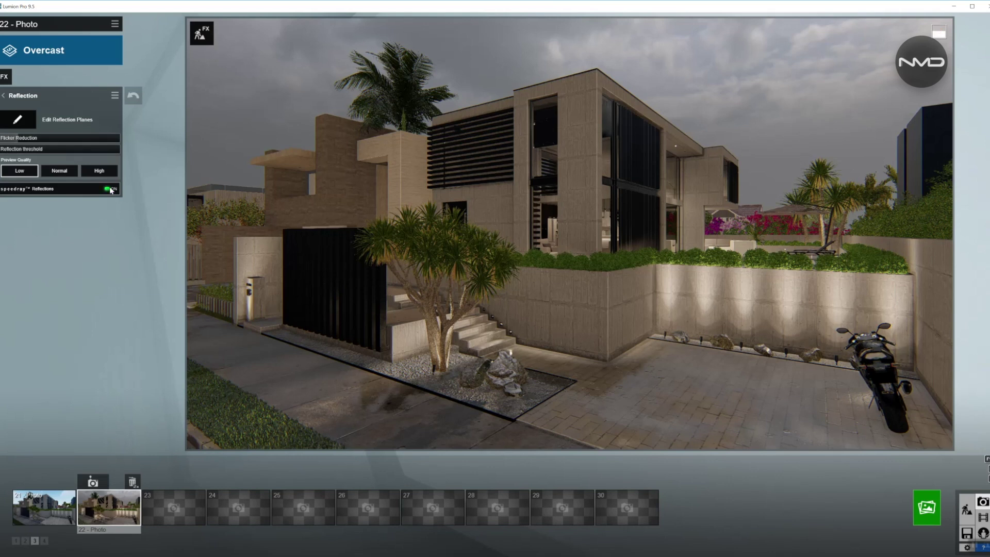
Look over the Hyperlight effect settings without changing them
{"action": "left_click", "coordinate": [5, 95]}
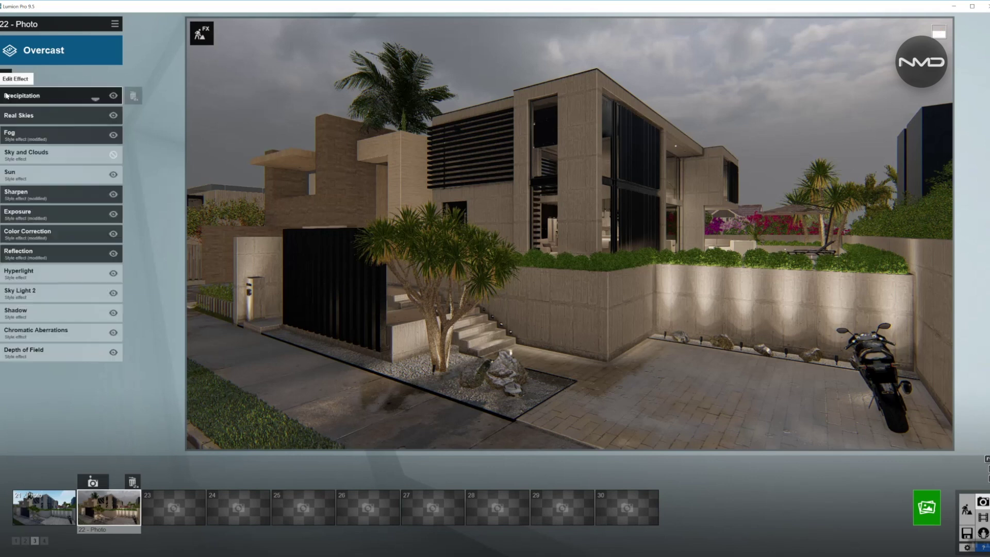
{"action": "left_click", "coordinate": [60, 271]}
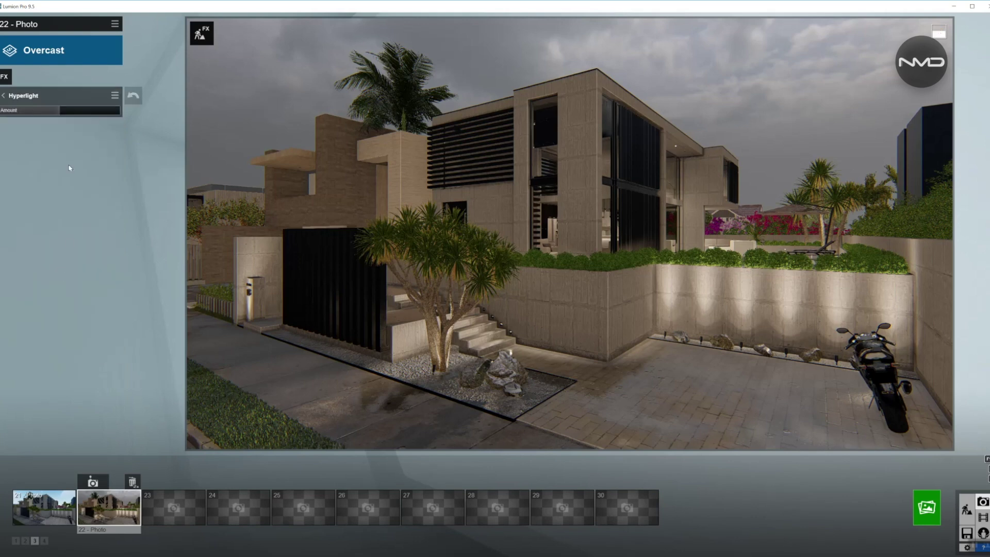
{"action": "mouse_move", "coordinate": [62, 113]}
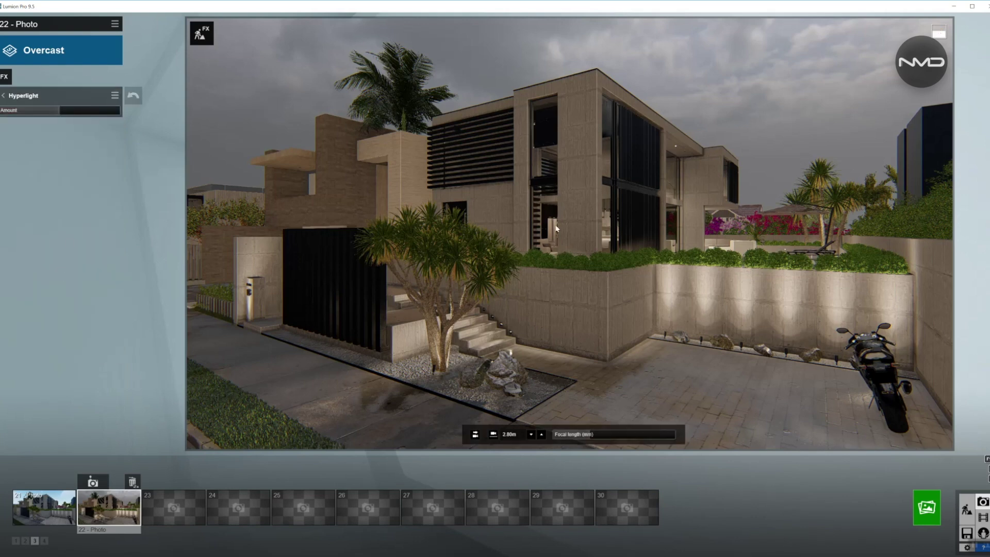
{"action": "left_click", "coordinate": [3, 95]}
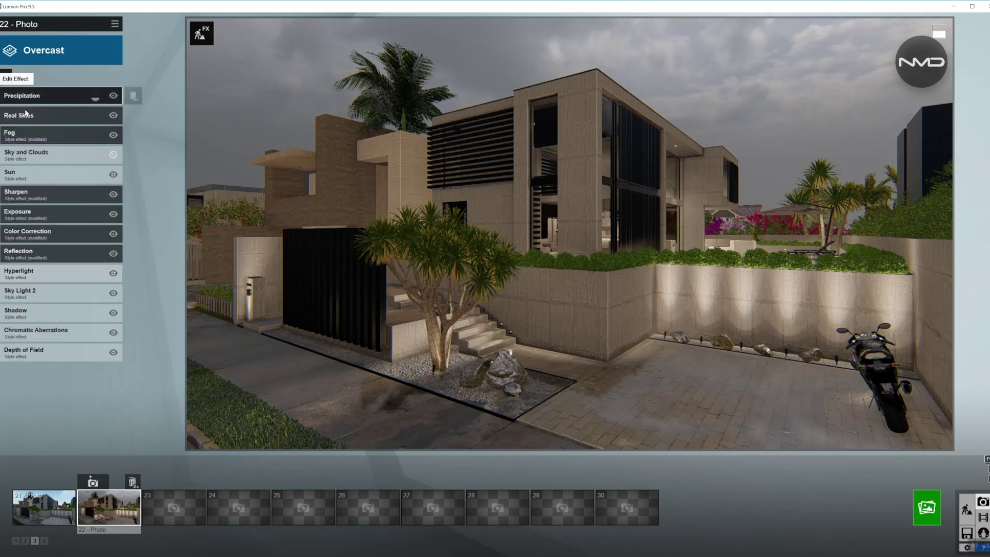
Raise Sky Light 2 brightness to 1.1 and turn on sky light in planar and projected reflections
{"action": "left_click", "coordinate": [53, 292]}
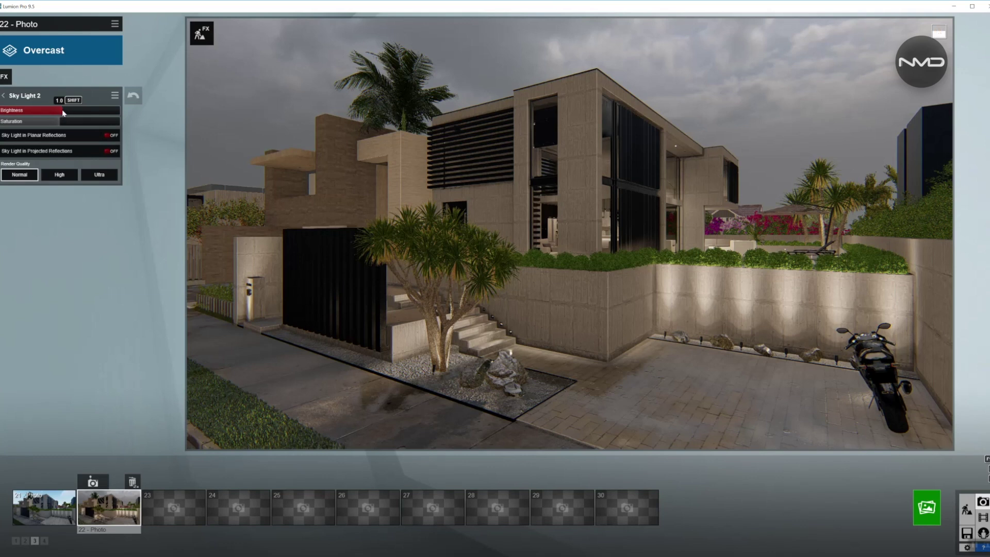
{"action": "left_click_drag", "start_coordinate": [63, 111], "coordinate": [56, 121]}
{"action": "left_click", "coordinate": [109, 135]}
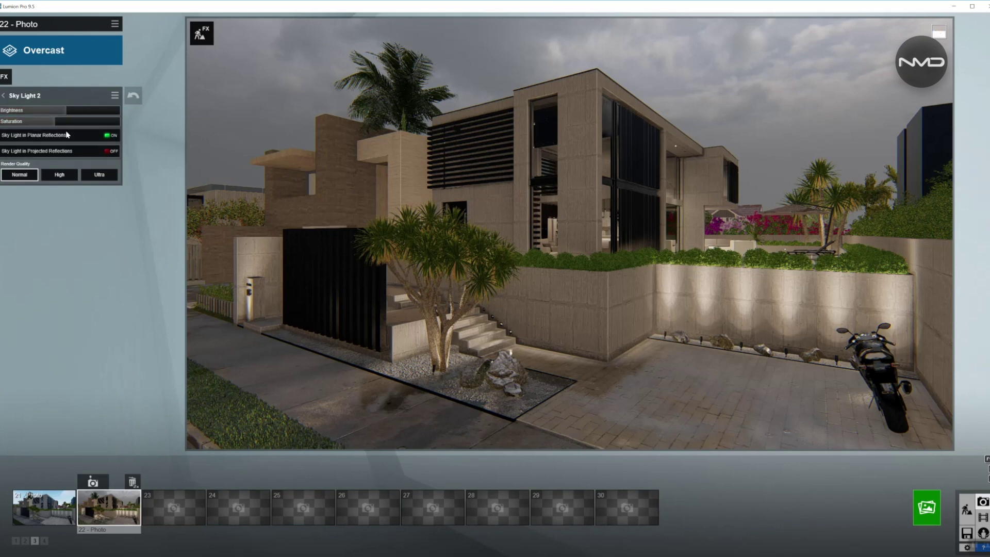
{"action": "left_click", "coordinate": [109, 153]}
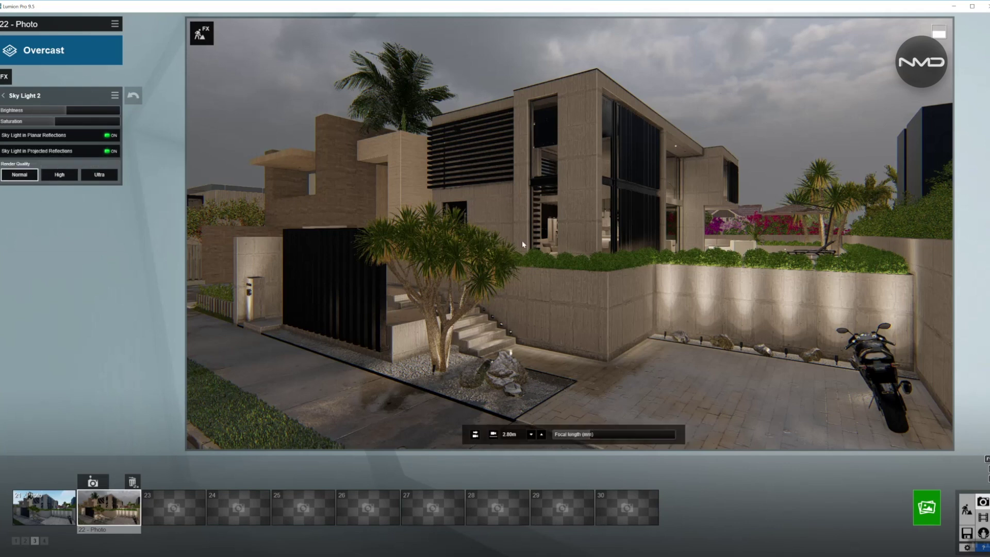
In the Shadow effect, try coloring 2.2 then reset it to 0.0, adjust brightness, and set omnishadow to 0.3
{"action": "left_click", "coordinate": [4, 95]}
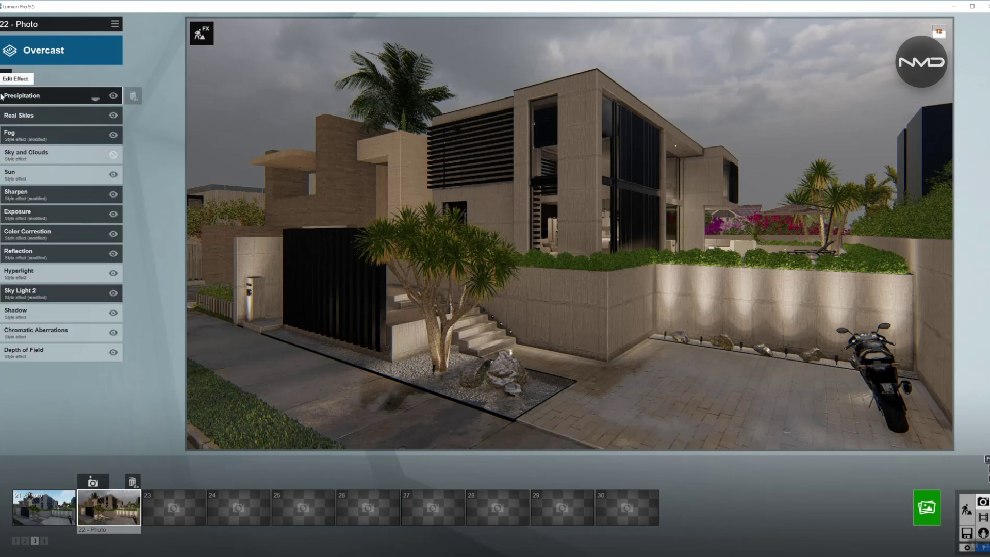
{"action": "left_click", "coordinate": [62, 313]}
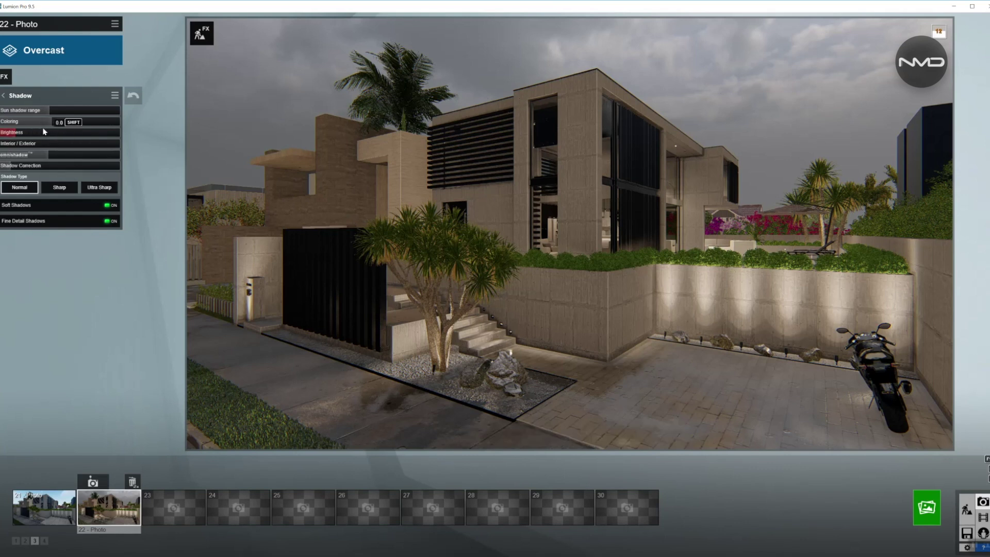
{"action": "left_click_drag", "start_coordinate": [51, 122], "coordinate": [78, 124]}
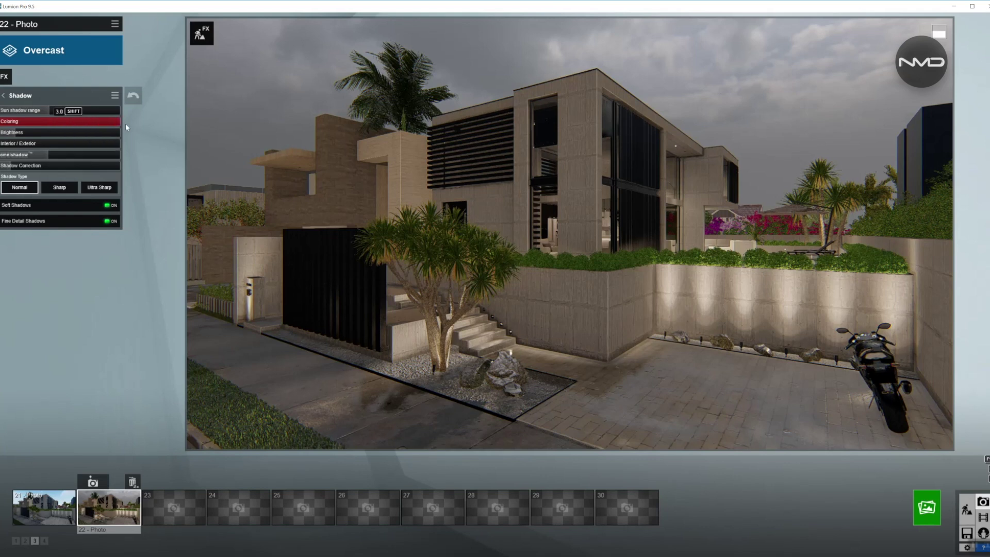
{"action": "left_click", "coordinate": [108, 122]}
{"action": "left_click_drag", "start_coordinate": [106, 122], "coordinate": [109, 122]}
{"action": "left_click_drag", "start_coordinate": [14, 119], "coordinate": [26, 135]}
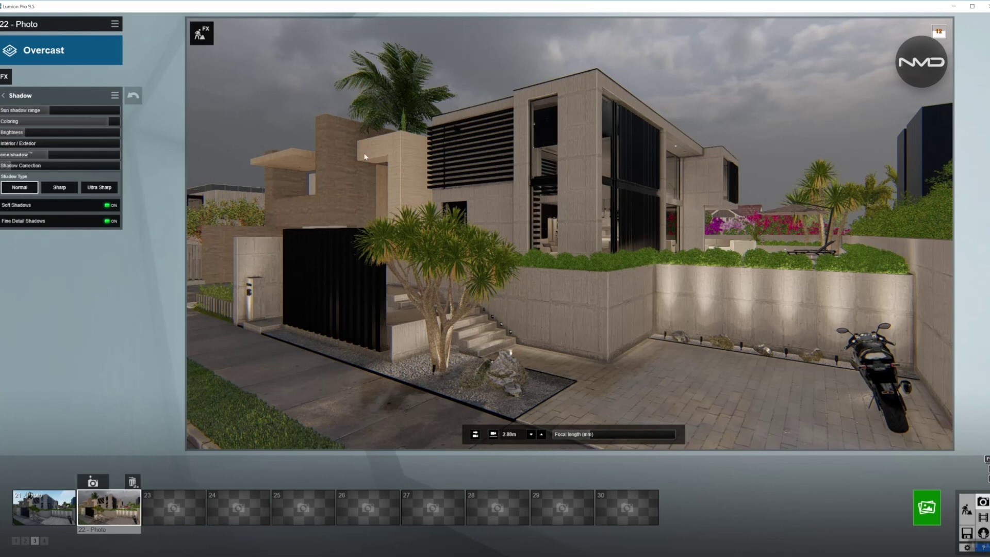
{"action": "left_click_drag", "start_coordinate": [25, 132], "coordinate": [37, 157]}
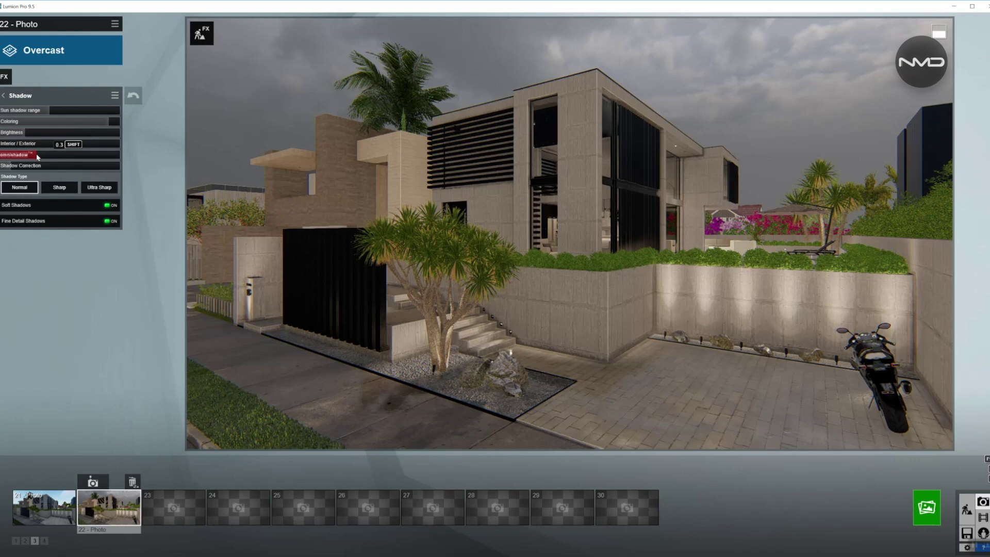
{"action": "left_click_drag", "start_coordinate": [37, 157], "coordinate": [36, 157]}
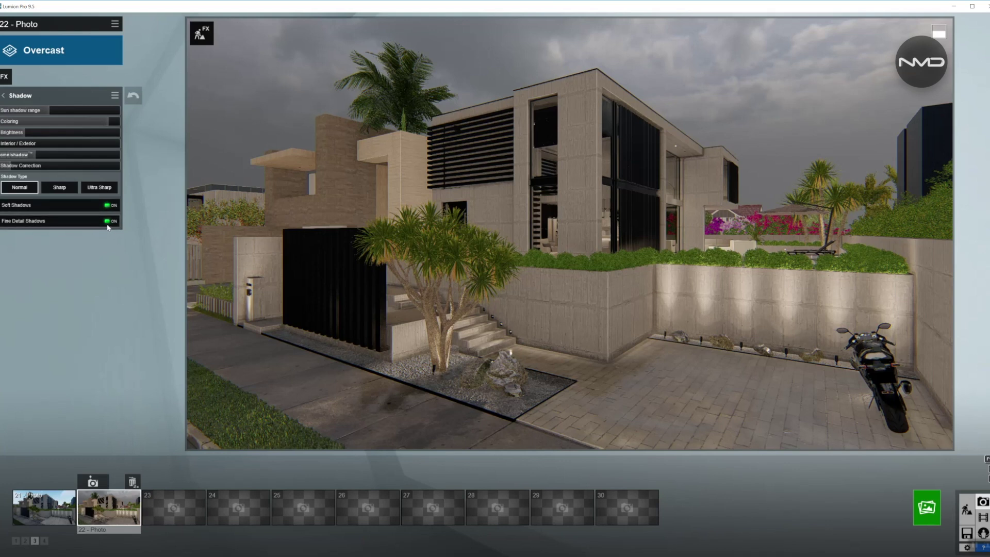
{"action": "left_click", "coordinate": [14, 98]}
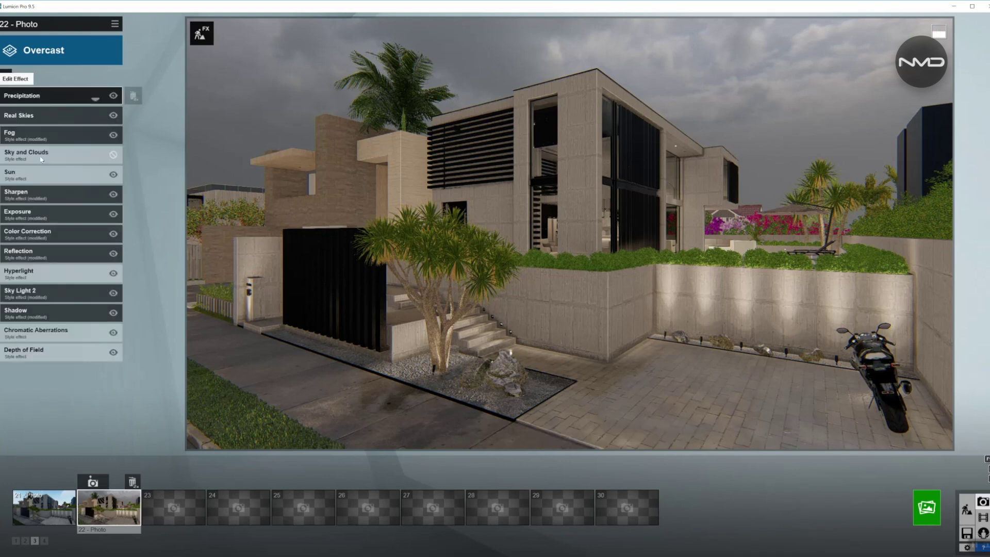
Give Chromatic Aberrations a slight dispersion of 0.0487
{"action": "left_click", "coordinate": [64, 331]}
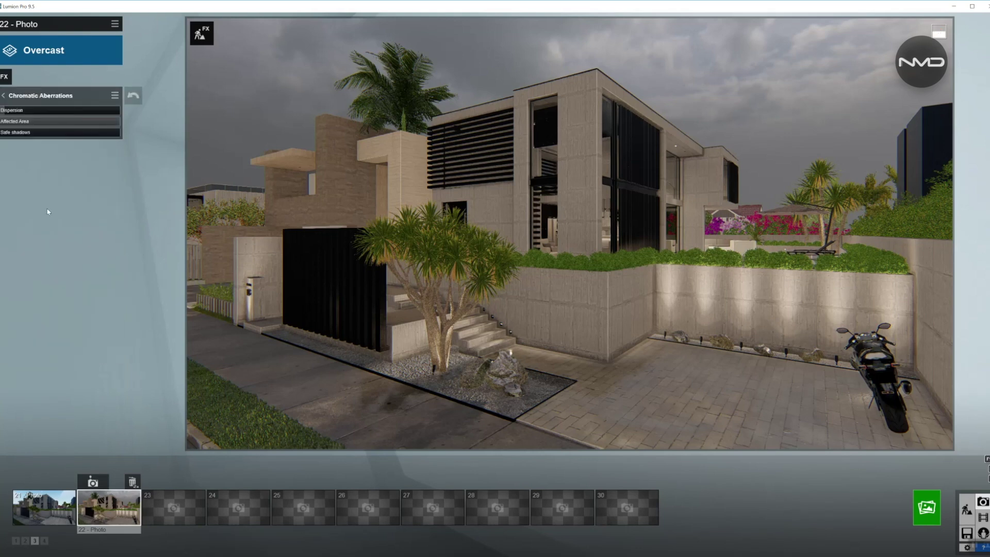
{"action": "left_click", "coordinate": [4, 110]}
{"action": "left_click", "coordinate": [3, 96]}
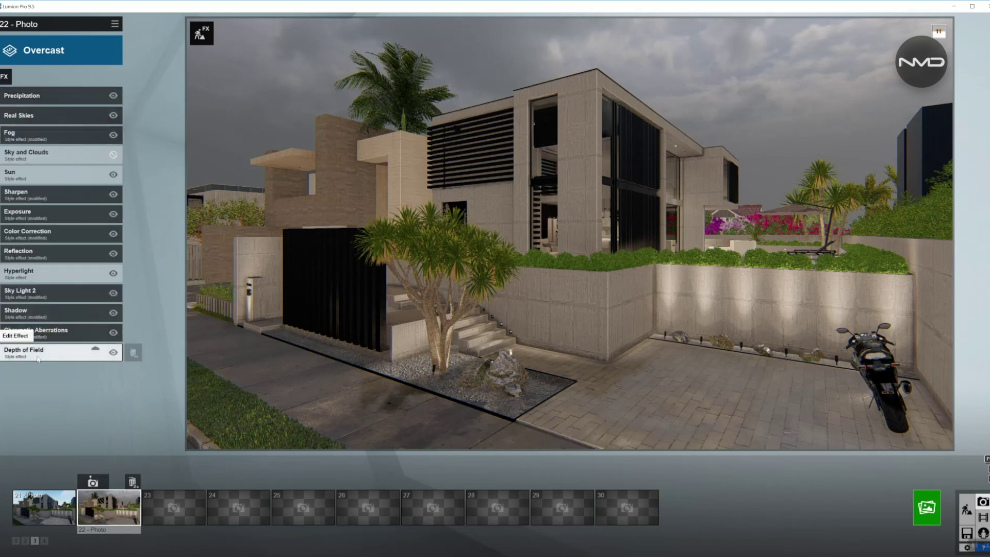
Enable Depth of Field auto focus with amount 28.4 and foreground/background blur 0.9
{"action": "left_click", "coordinate": [52, 356]}
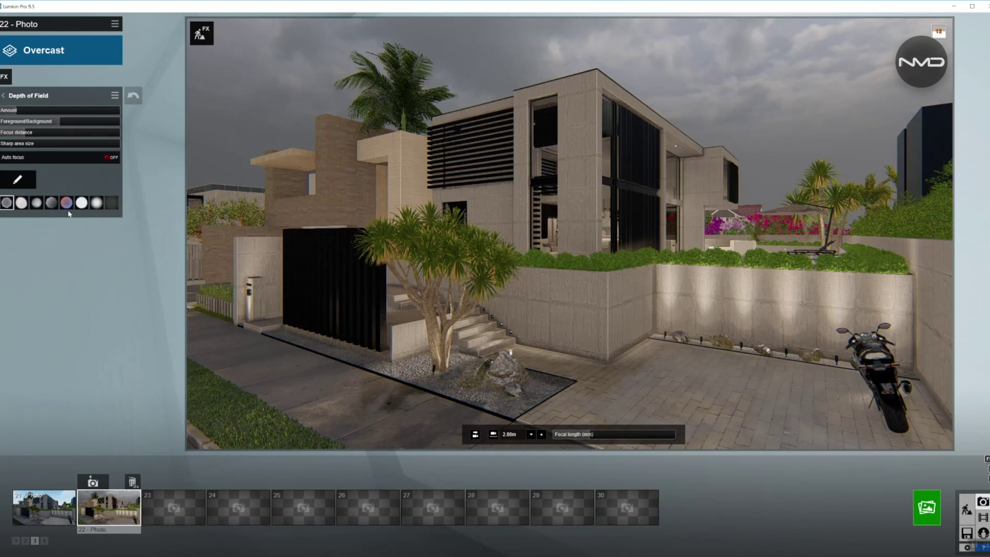
{"action": "key", "text": "F11"}
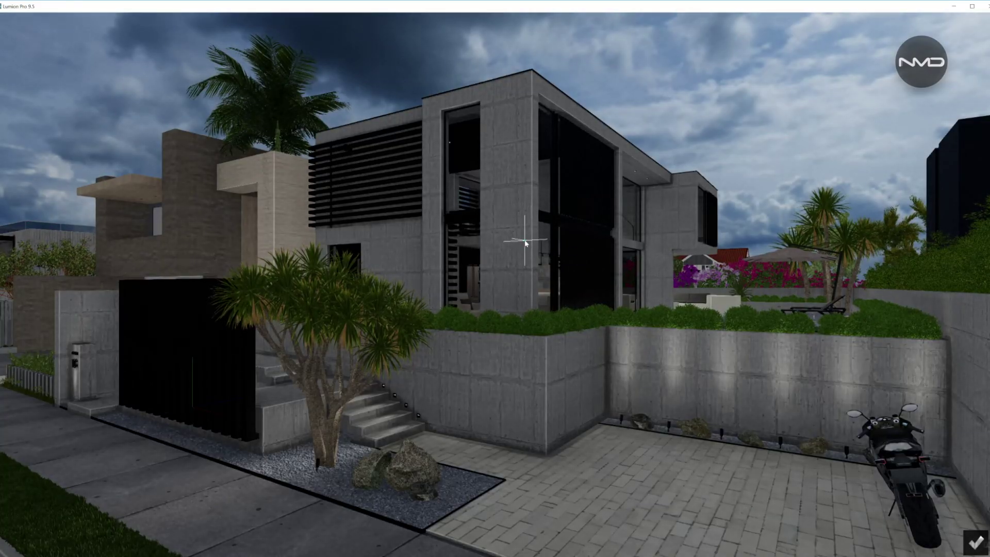
{"action": "left_click", "coordinate": [976, 539]}
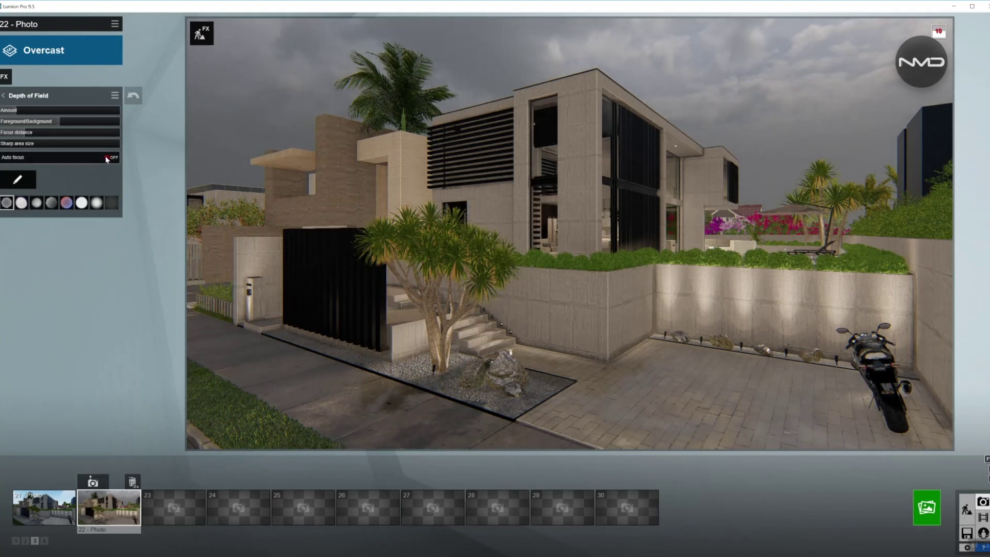
{"action": "left_click", "coordinate": [107, 159]}
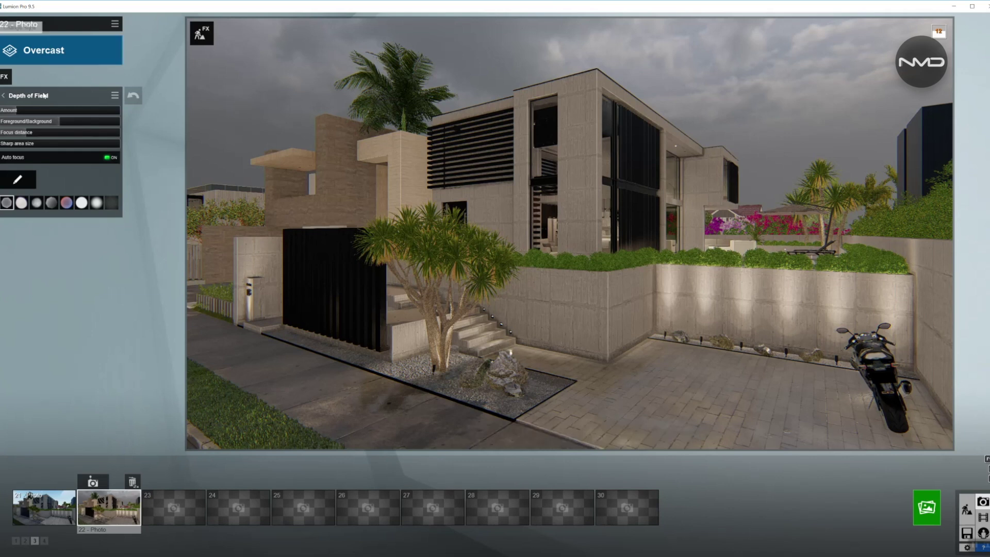
{"action": "left_click", "coordinate": [36, 109]}
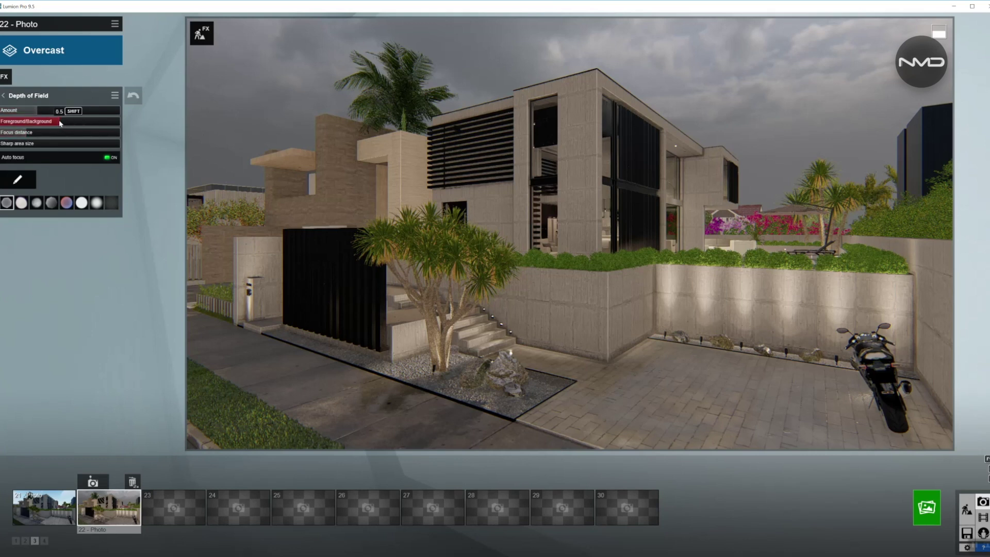
{"action": "left_click_drag", "start_coordinate": [95, 125], "coordinate": [108, 124]}
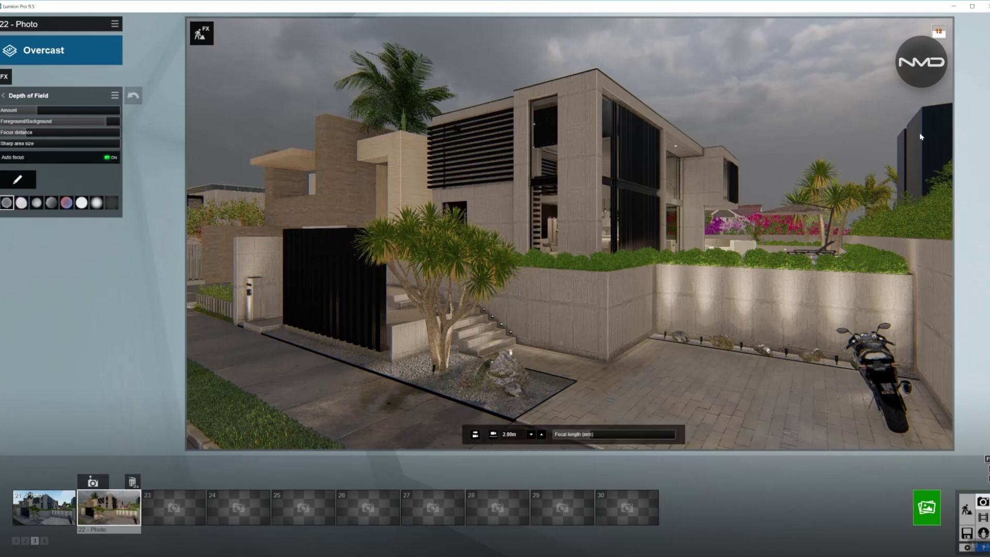
Lower the exposure slightly to about 0.6
{"action": "left_click", "coordinate": [3, 96]}
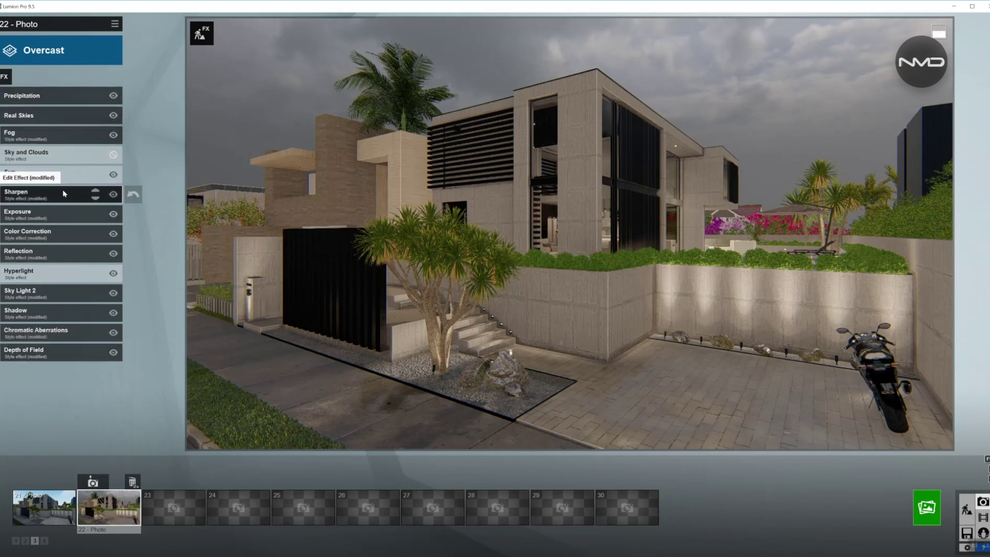
{"action": "left_click", "coordinate": [57, 212]}
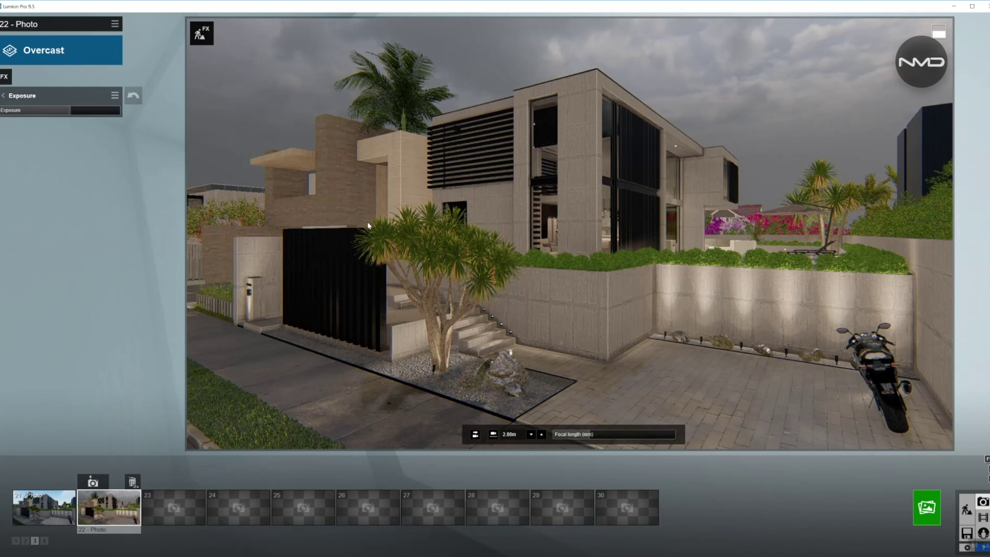
{"action": "left_click", "coordinate": [72, 113]}
{"action": "left_click_drag", "start_coordinate": [73, 112], "coordinate": [111, 113], "text": "shift"}
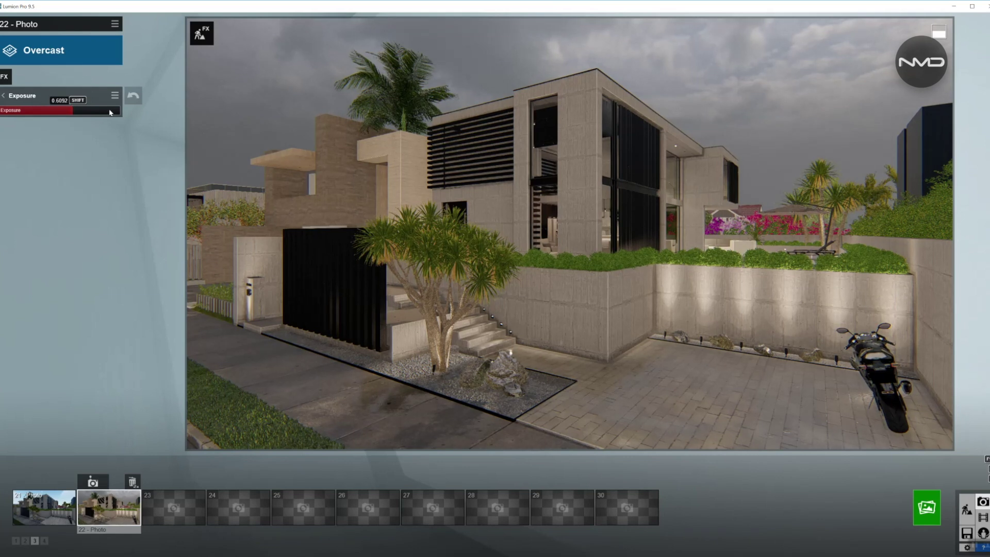
{"action": "left_click", "coordinate": [3, 95]}
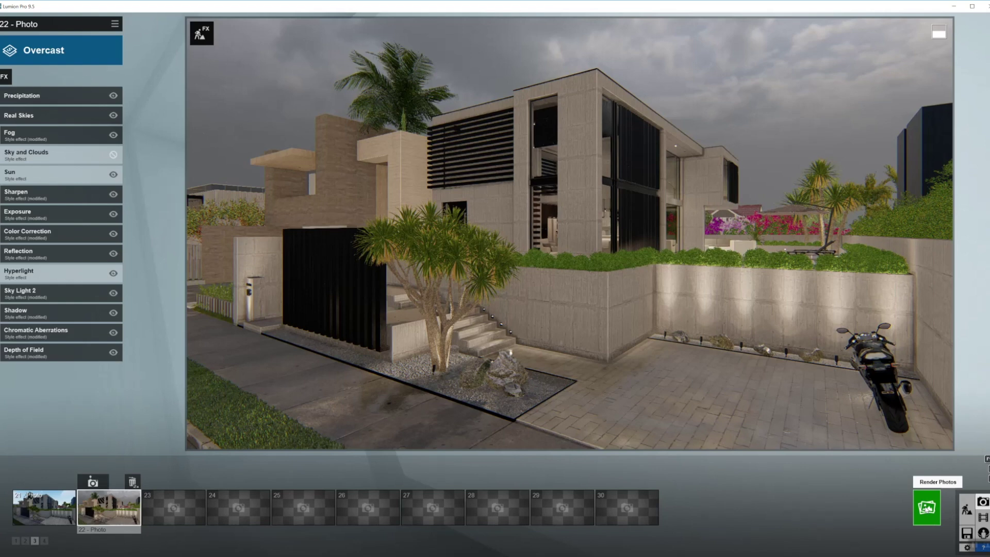
Render the photo at 1920x1080 to the Desktop as Urban_Contemporary_3
{"action": "left_click", "coordinate": [926, 508]}
{"action": "left_click", "coordinate": [423, 394]}
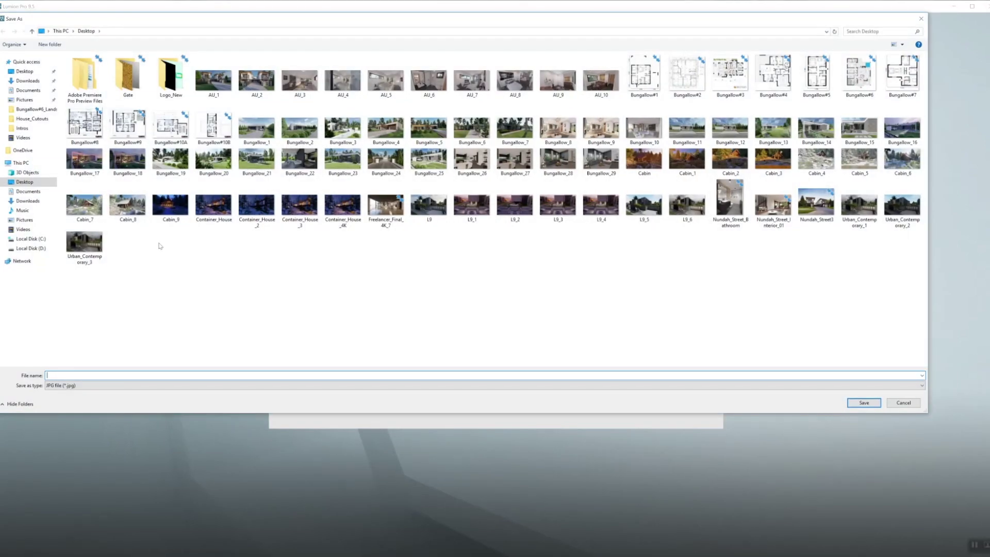
{"action": "left_click", "coordinate": [75, 240]}
{"action": "key", "text": "Return"}
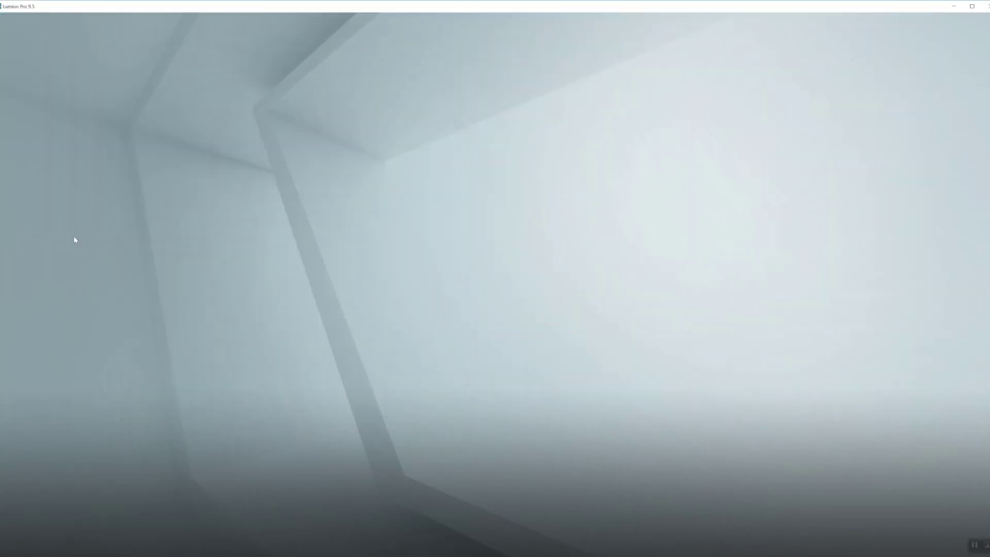